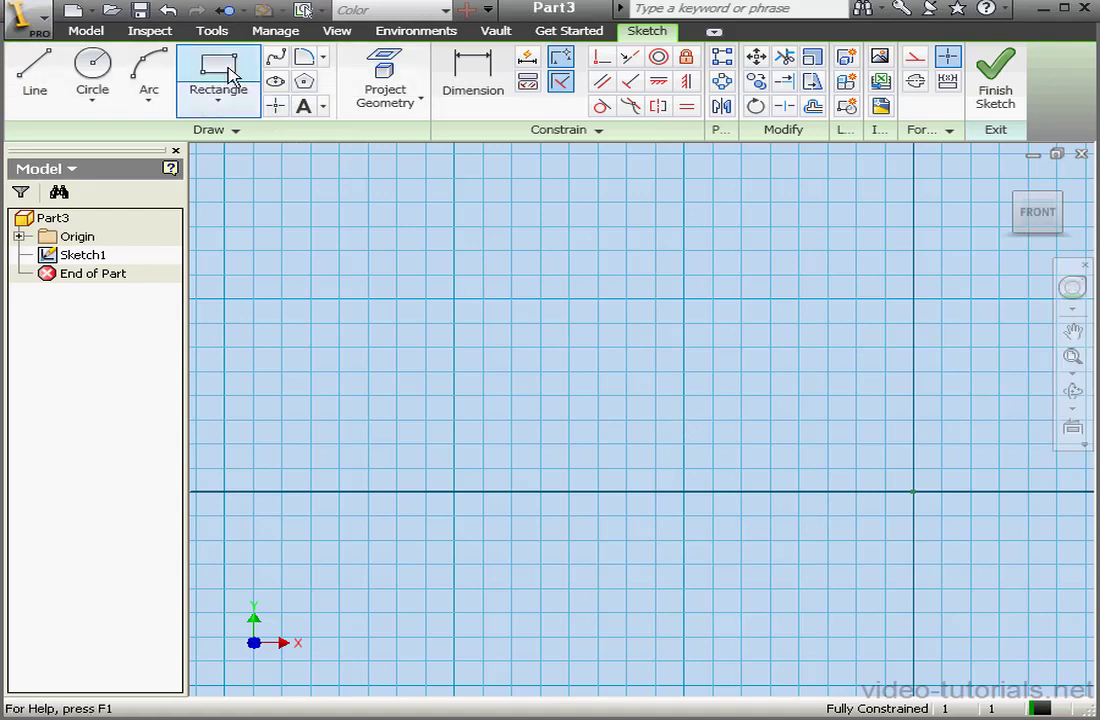
Draw a rectangle from the sketch origin to its opposite corner.
{"action": "left_click", "coordinate": [219, 72]}
{"action": "left_click", "coordinate": [914, 492]}
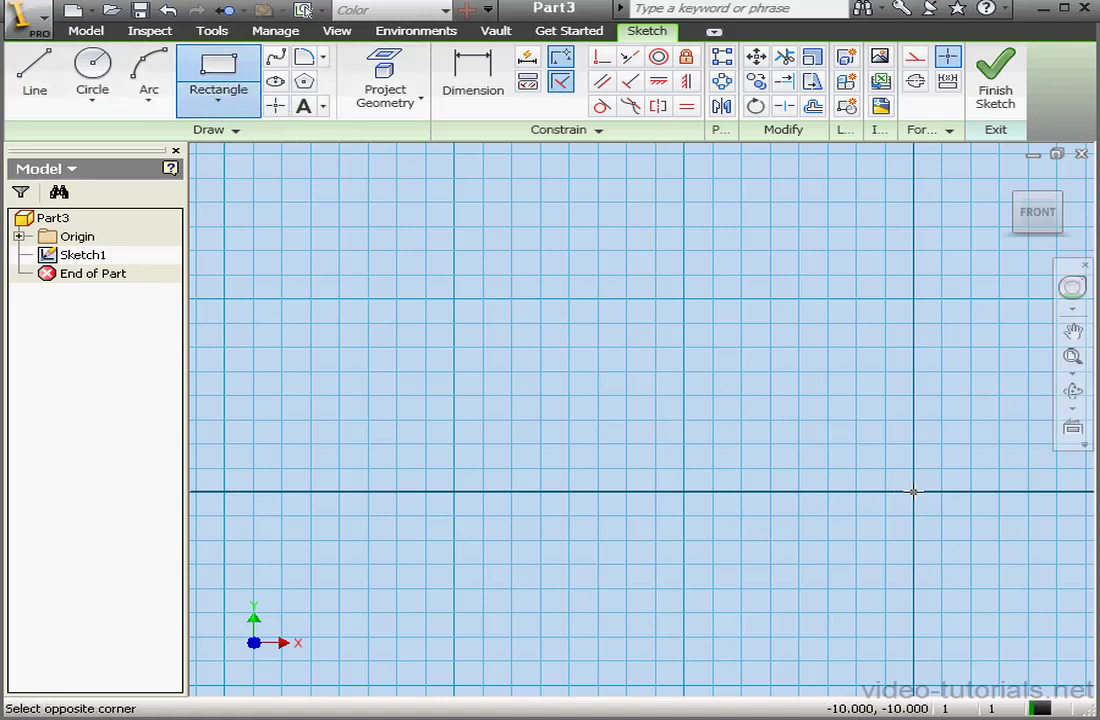
{"action": "left_click", "coordinate": [340, 347]}
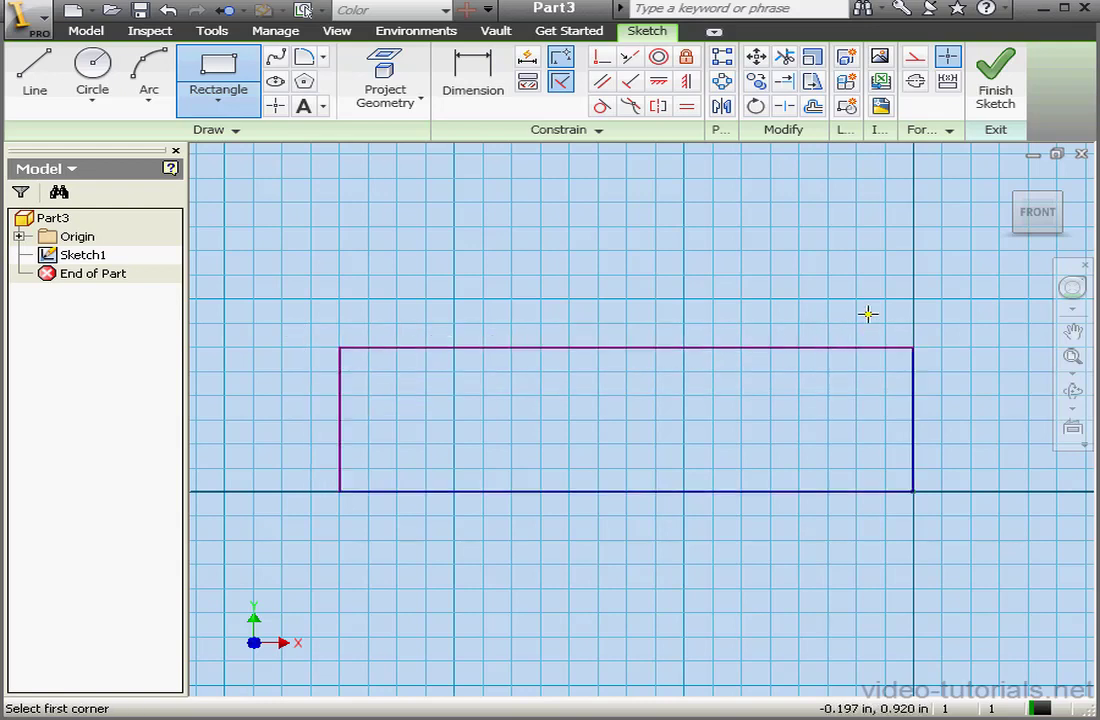
Extrude the rectangle 2.5 in into a solid block.
{"action": "left_click", "coordinate": [1009, 178]}
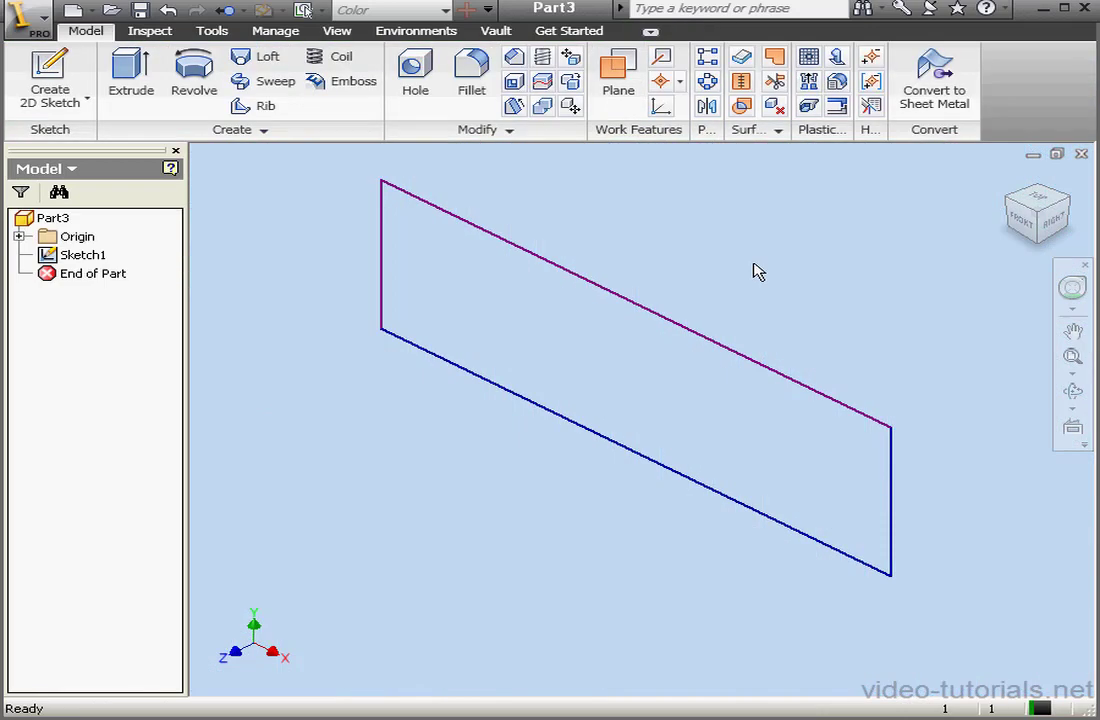
{"action": "scroll", "coordinate": [724, 351], "scroll_direction": "down", "scroll_amount": 2}
{"action": "left_click", "coordinate": [131, 72]}
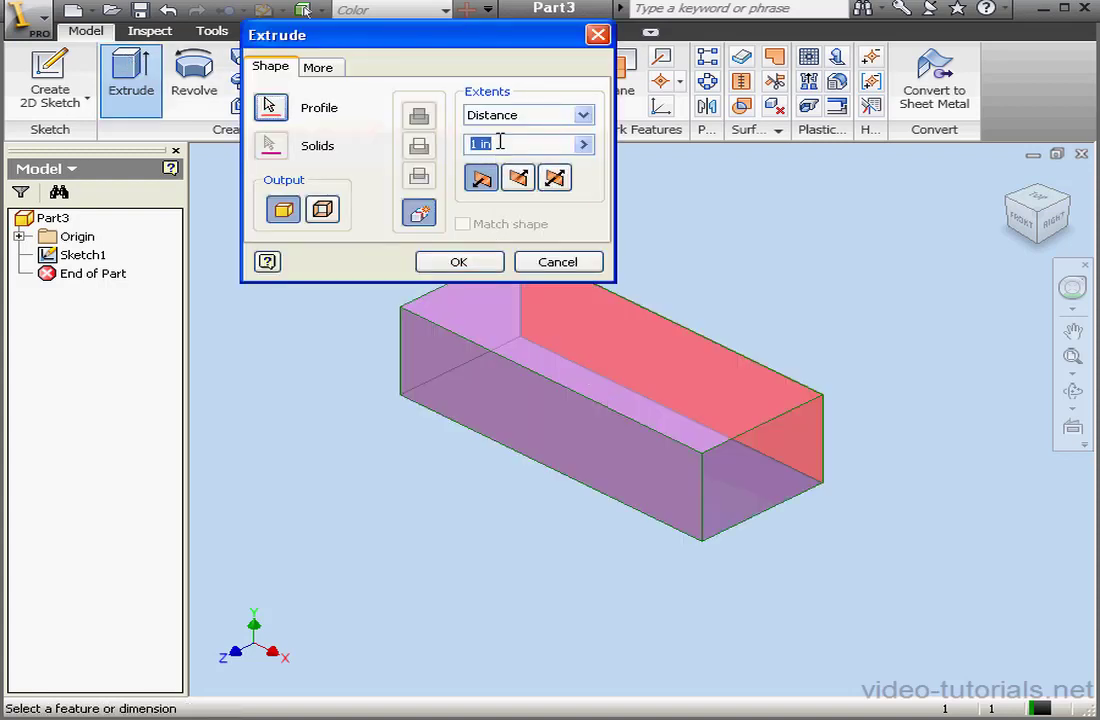
{"action": "type", "text": "2"}
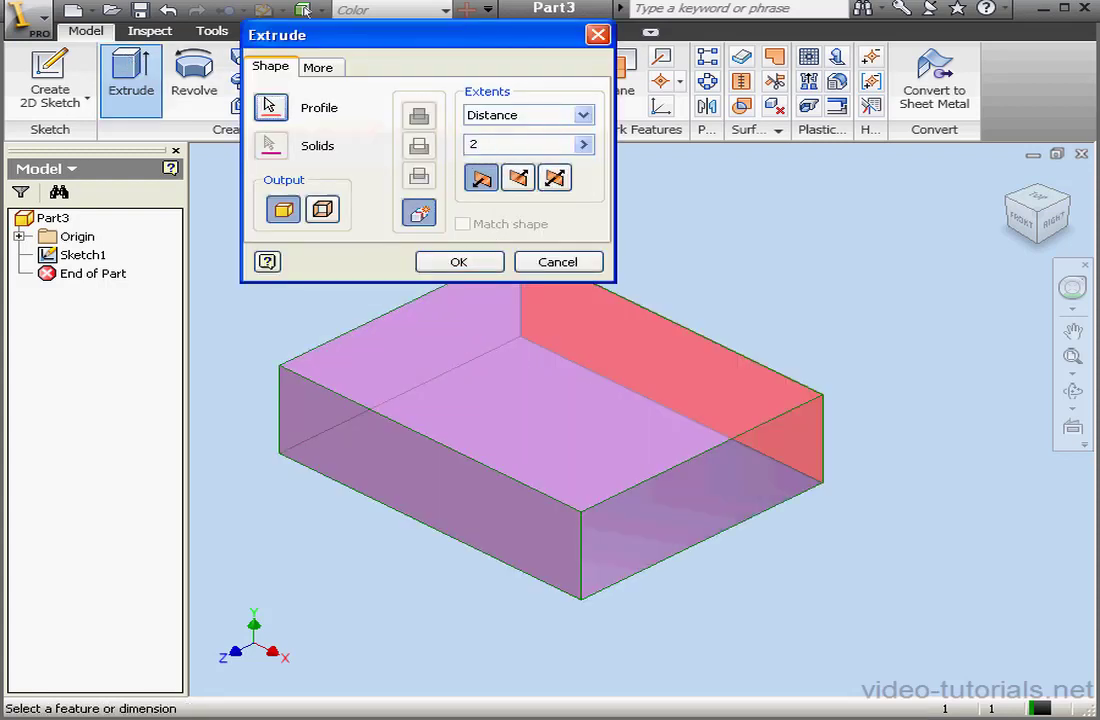
{"action": "type", "text": ".5"}
{"action": "left_click", "coordinate": [496, 264]}
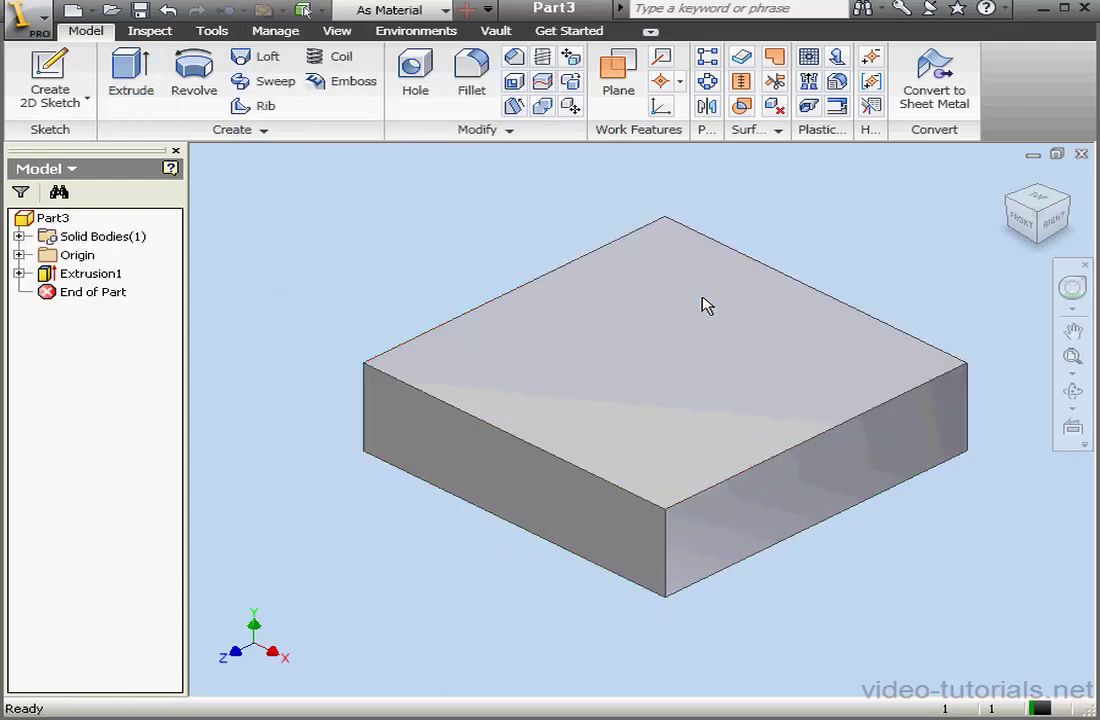
Shell the block to 0.1 in walls, removing the top, front-left and right faces.
{"action": "left_click", "coordinate": [514, 81]}
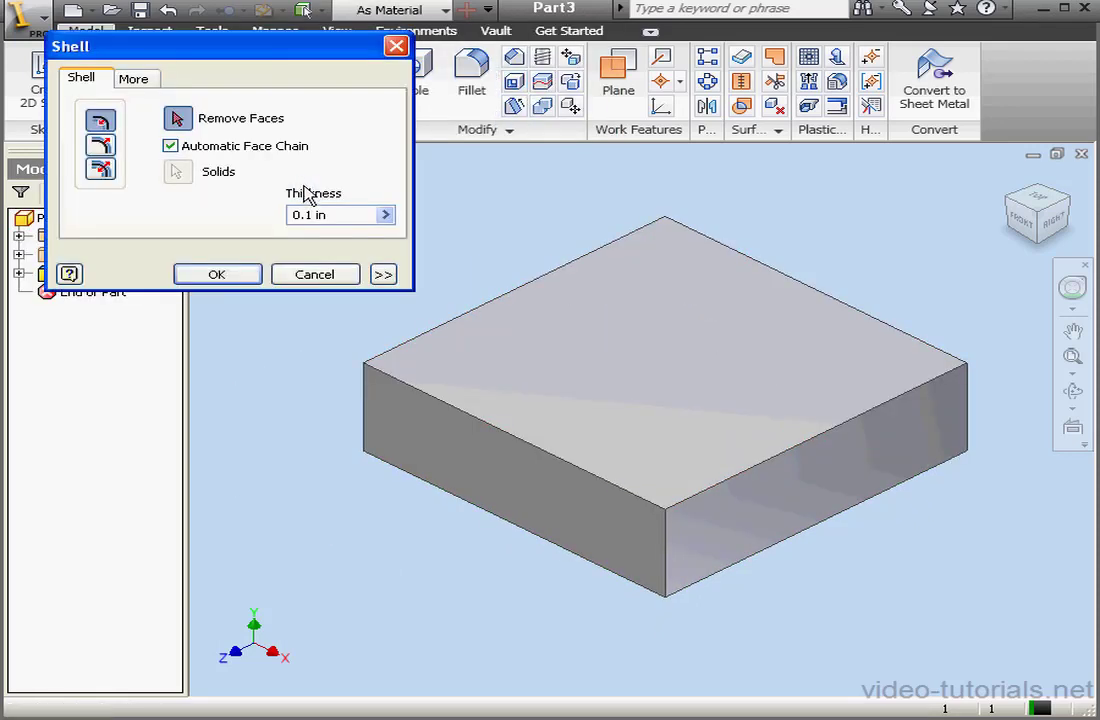
{"action": "left_click", "coordinate": [626, 405]}
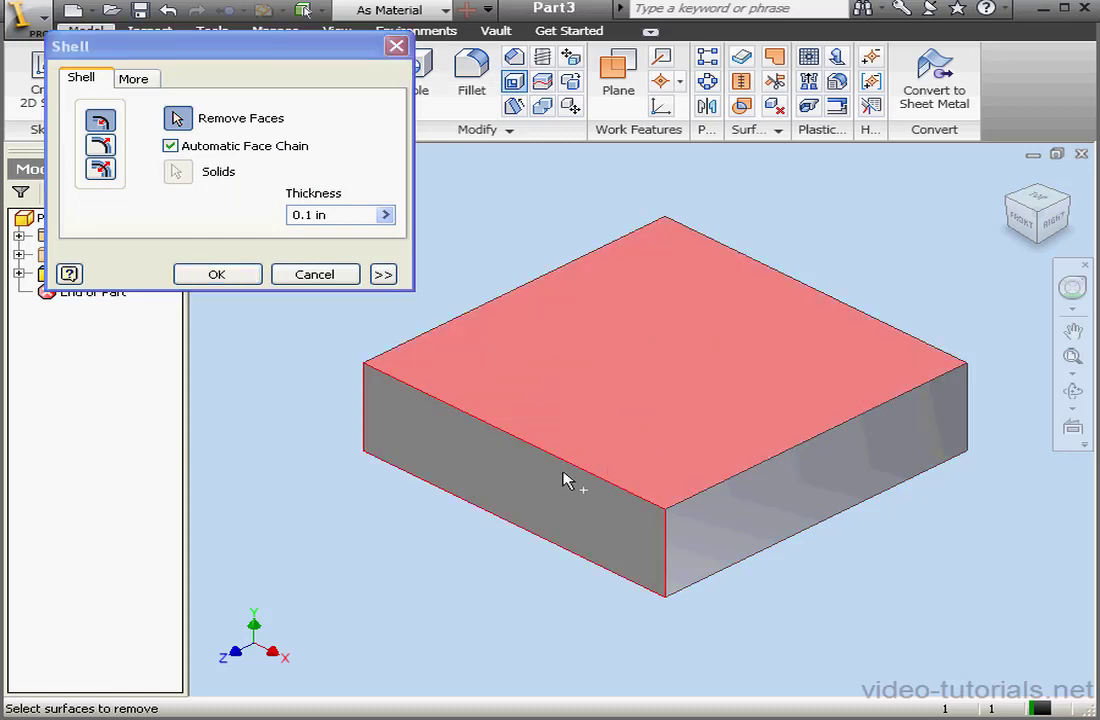
{"action": "left_click", "coordinate": [620, 500]}
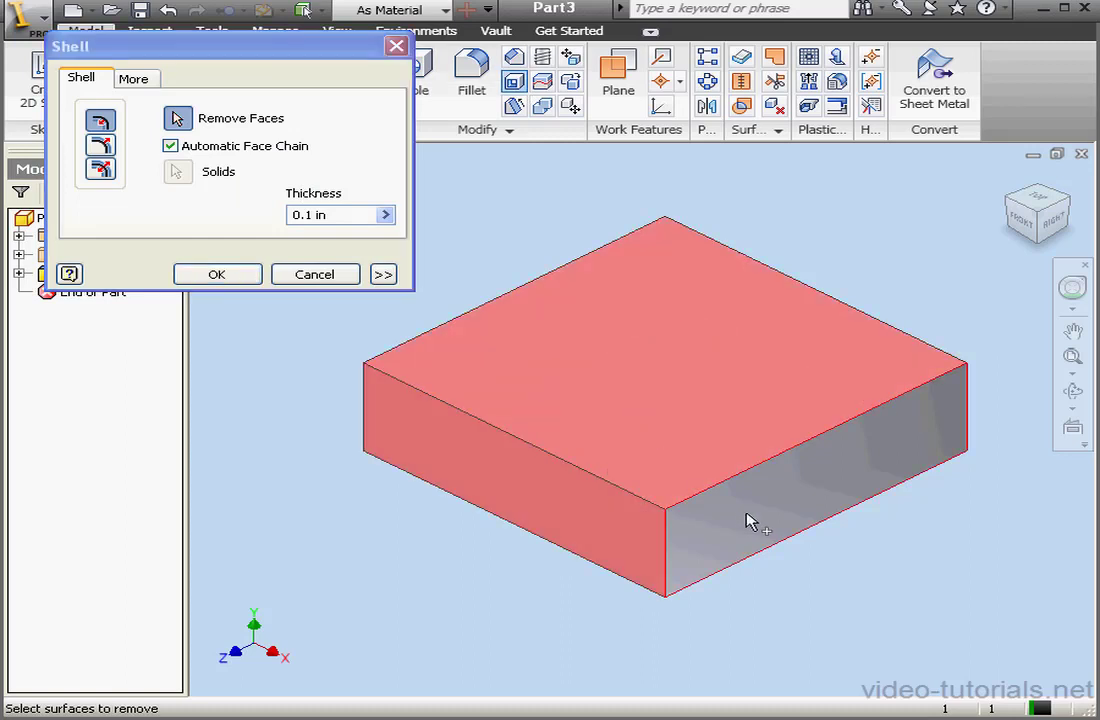
{"action": "left_click", "coordinate": [748, 521]}
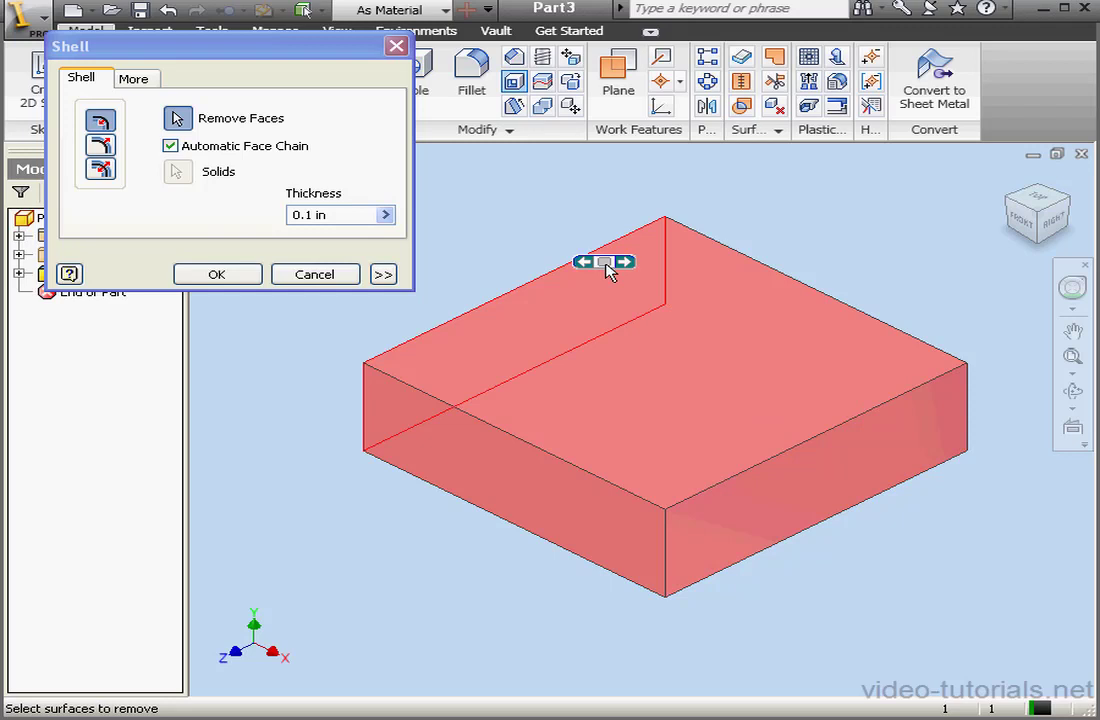
{"action": "left_click", "coordinate": [323, 215]}
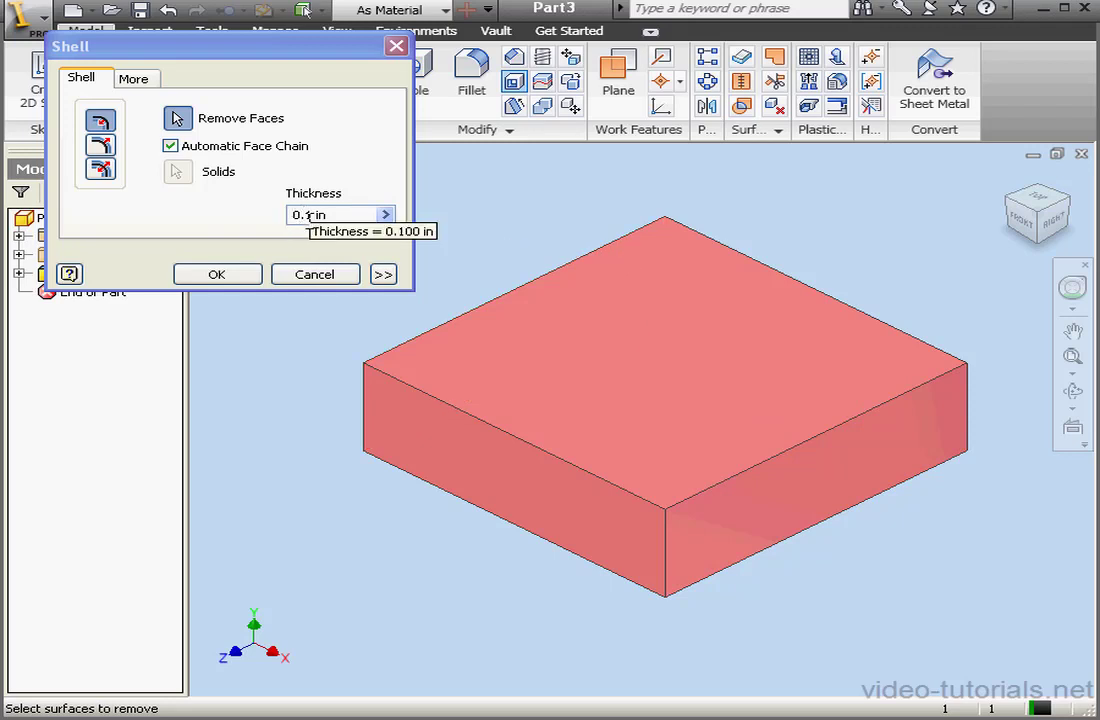
{"action": "left_click", "coordinate": [250, 274]}
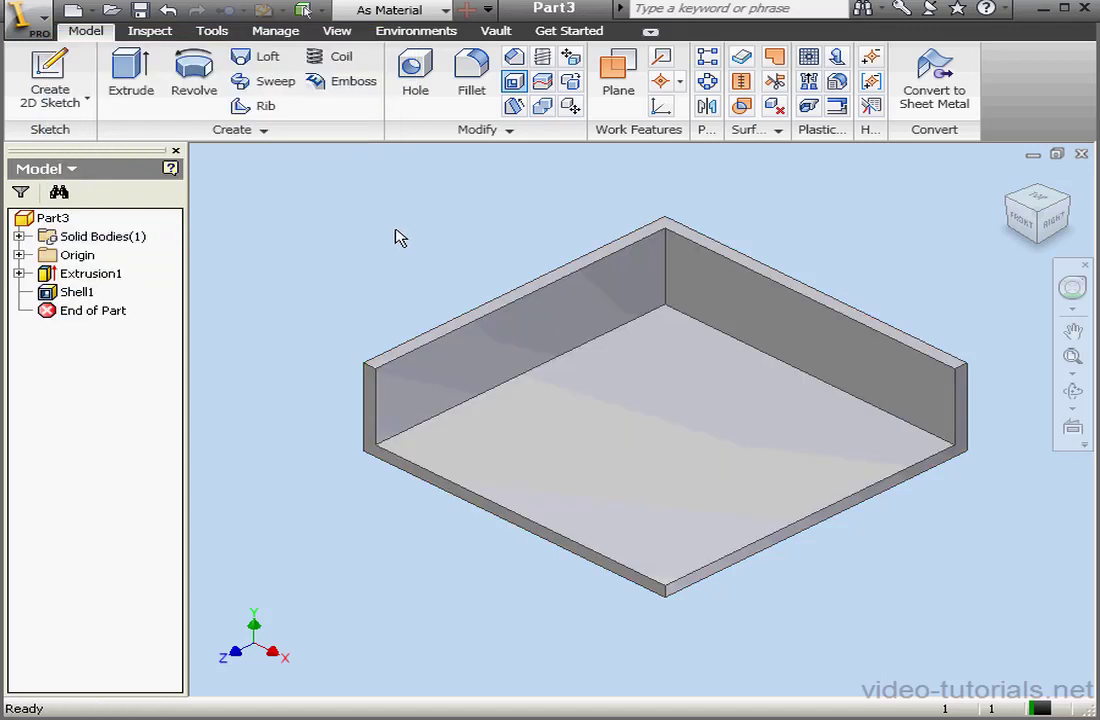
Fillet the inner vertical corner edge with a 1 in radius.
{"action": "left_click", "coordinate": [474, 82]}
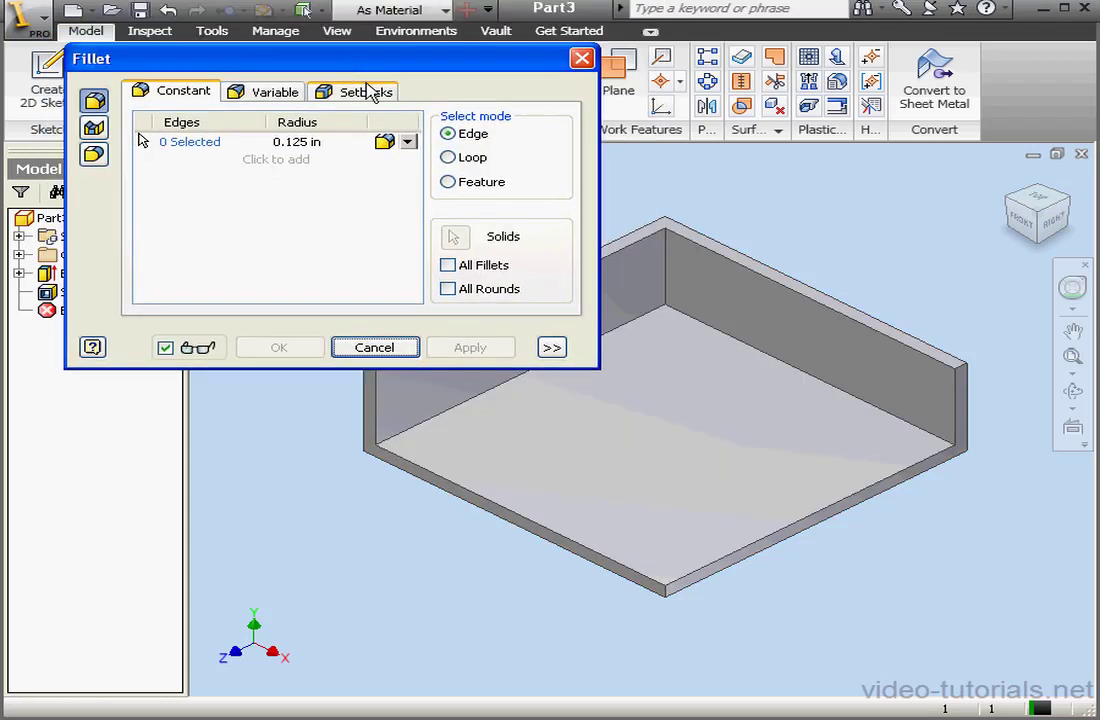
{"action": "left_click", "coordinate": [320, 145]}
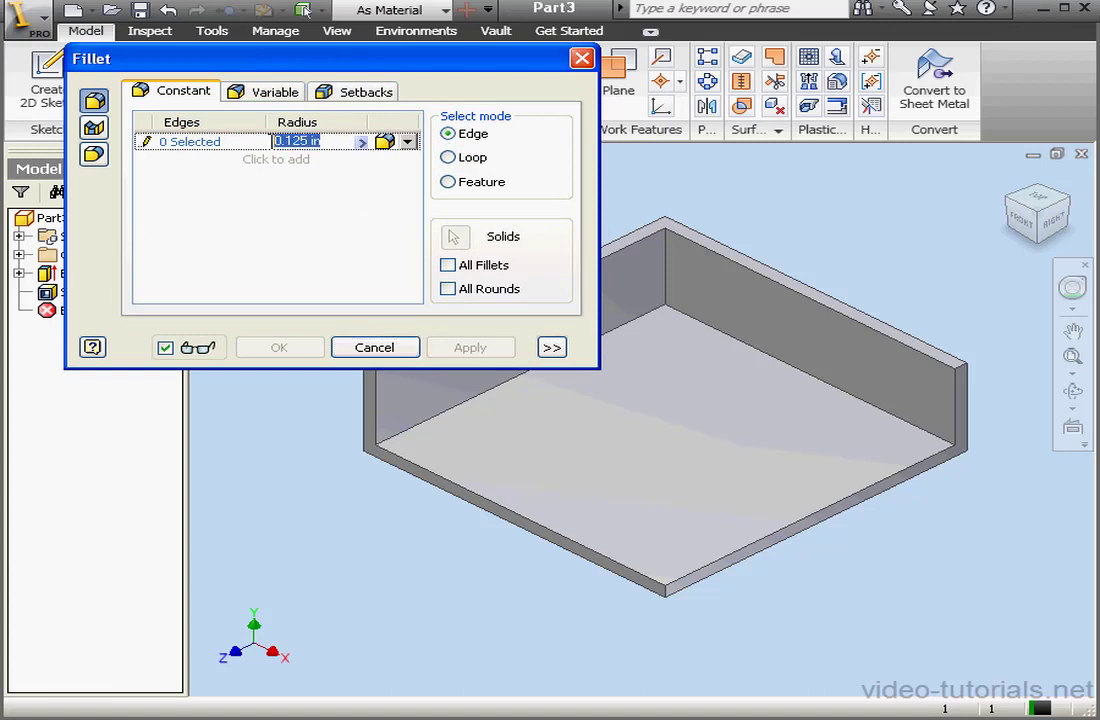
{"action": "type", "text": "1"}
{"action": "key", "text": "Return"}
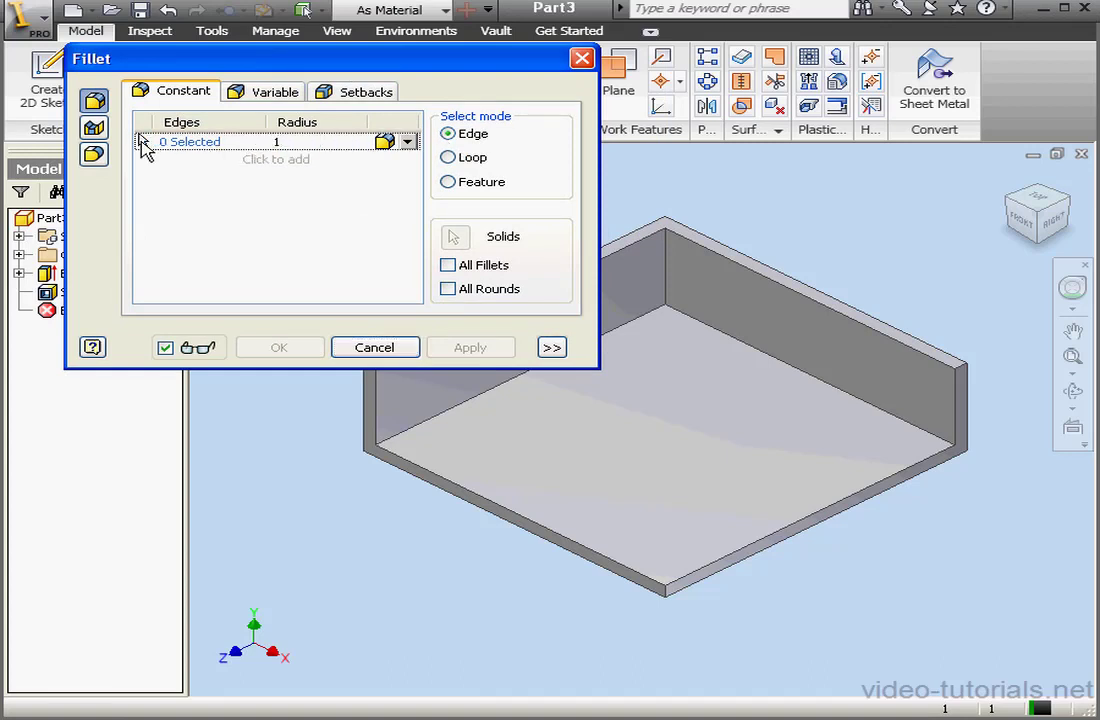
{"action": "left_click", "coordinate": [672, 296]}
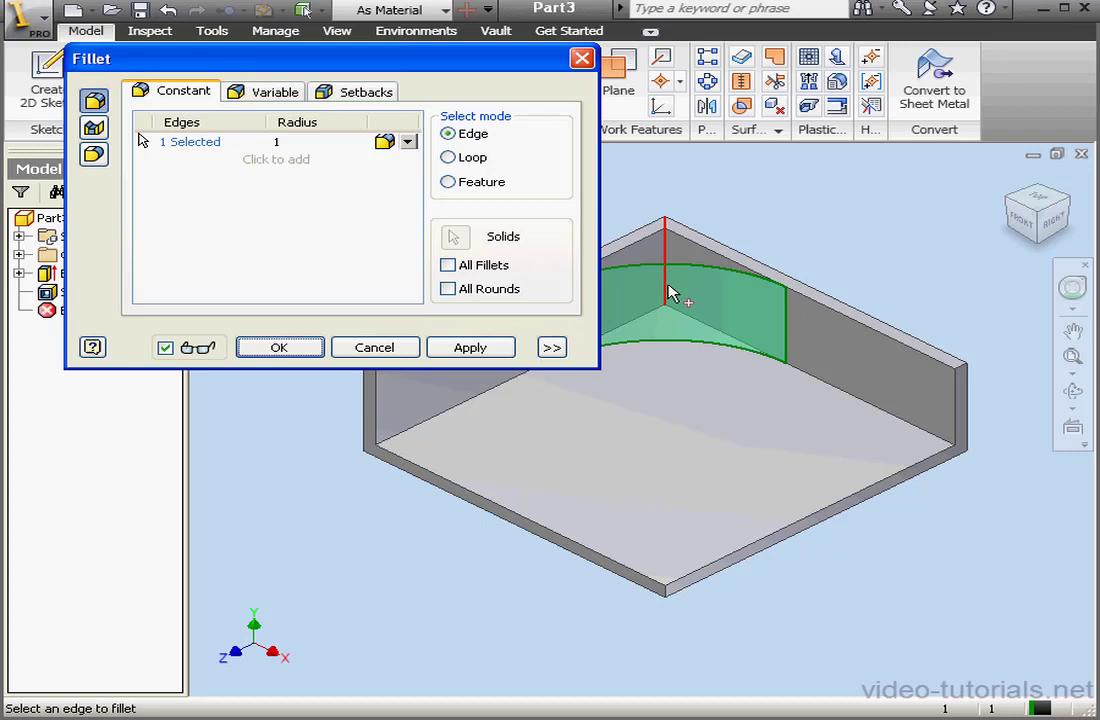
Add a 1.1 in radius set on the outer corner edge and apply both fillets.
{"action": "left_click", "coordinate": [290, 160]}
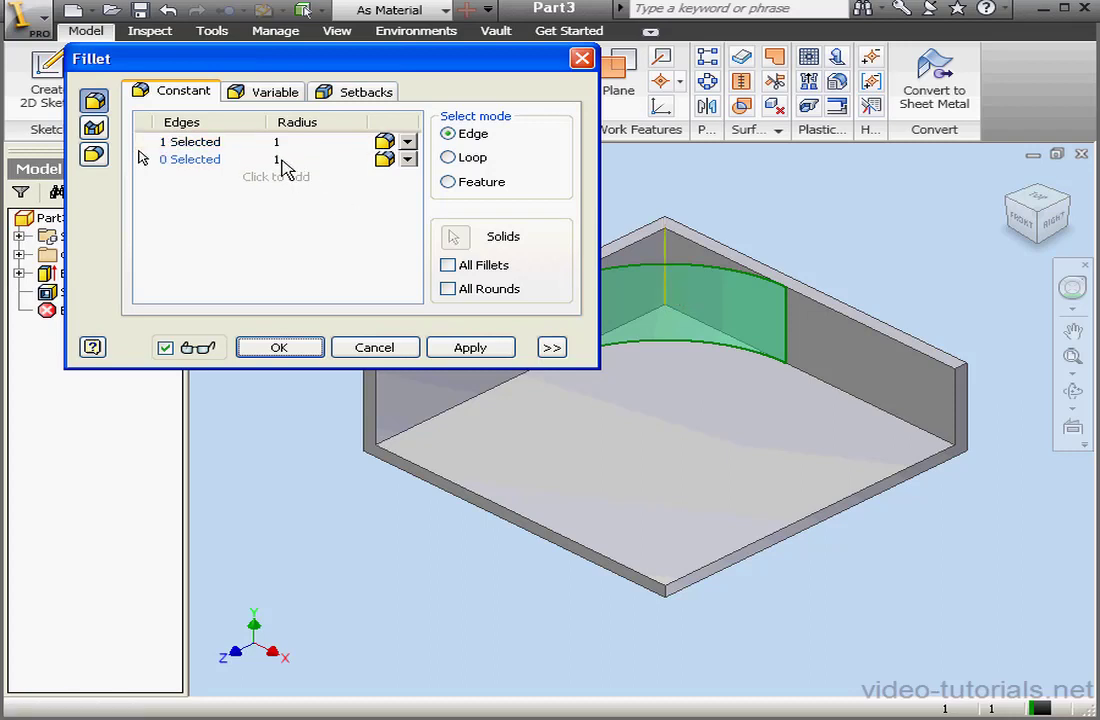
{"action": "left_click", "coordinate": [280, 159]}
{"action": "left_click", "coordinate": [278, 159]}
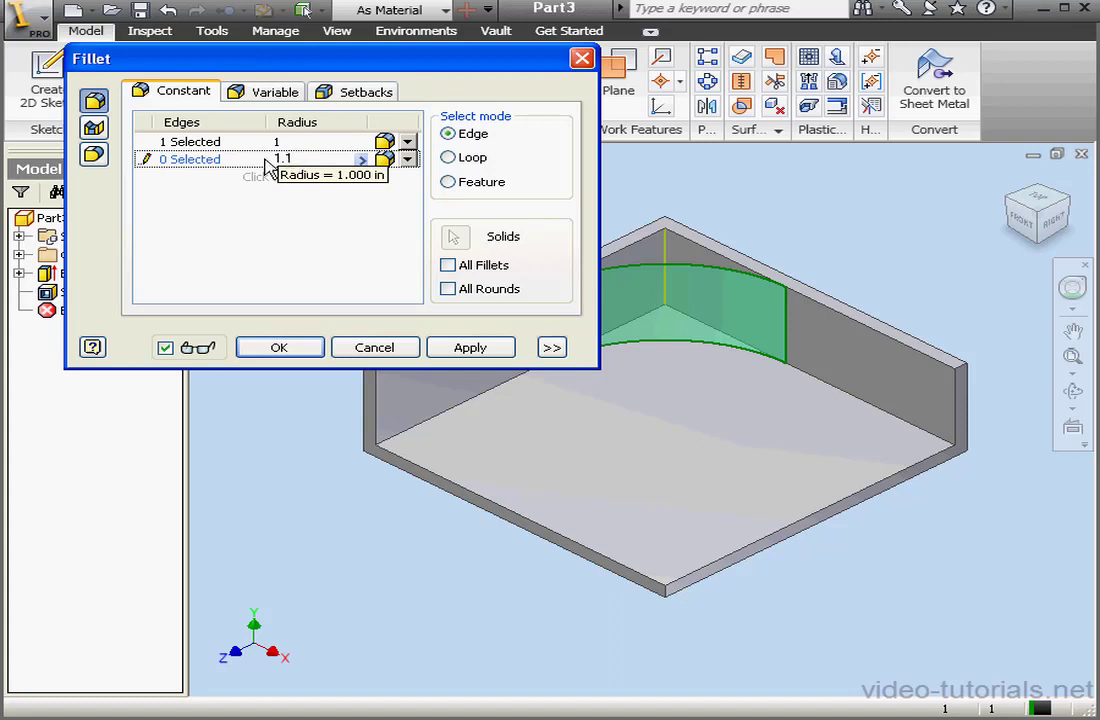
{"action": "left_click", "coordinate": [143, 160]}
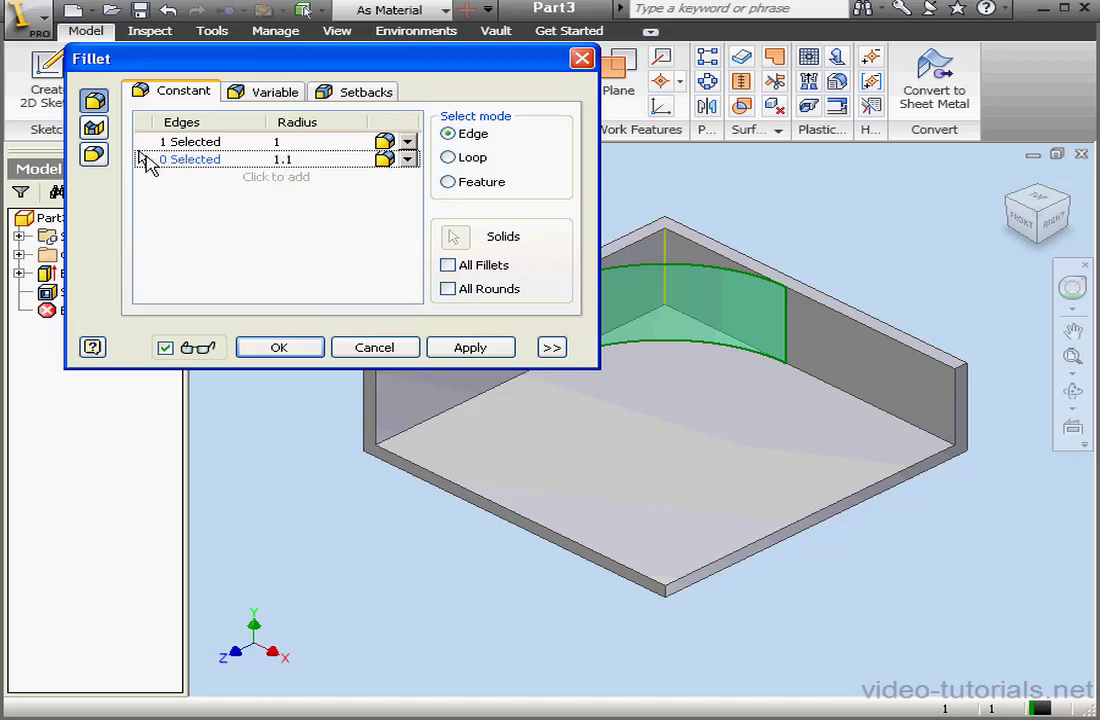
{"action": "left_click", "coordinate": [668, 231]}
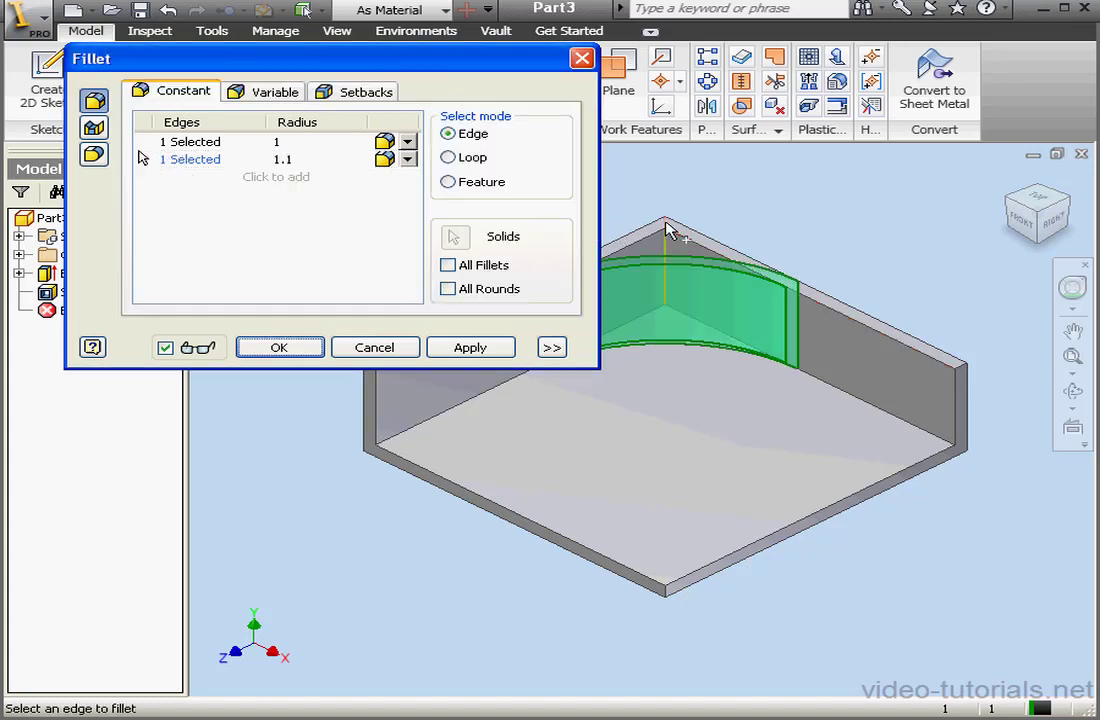
{"action": "left_click", "coordinate": [298, 348]}
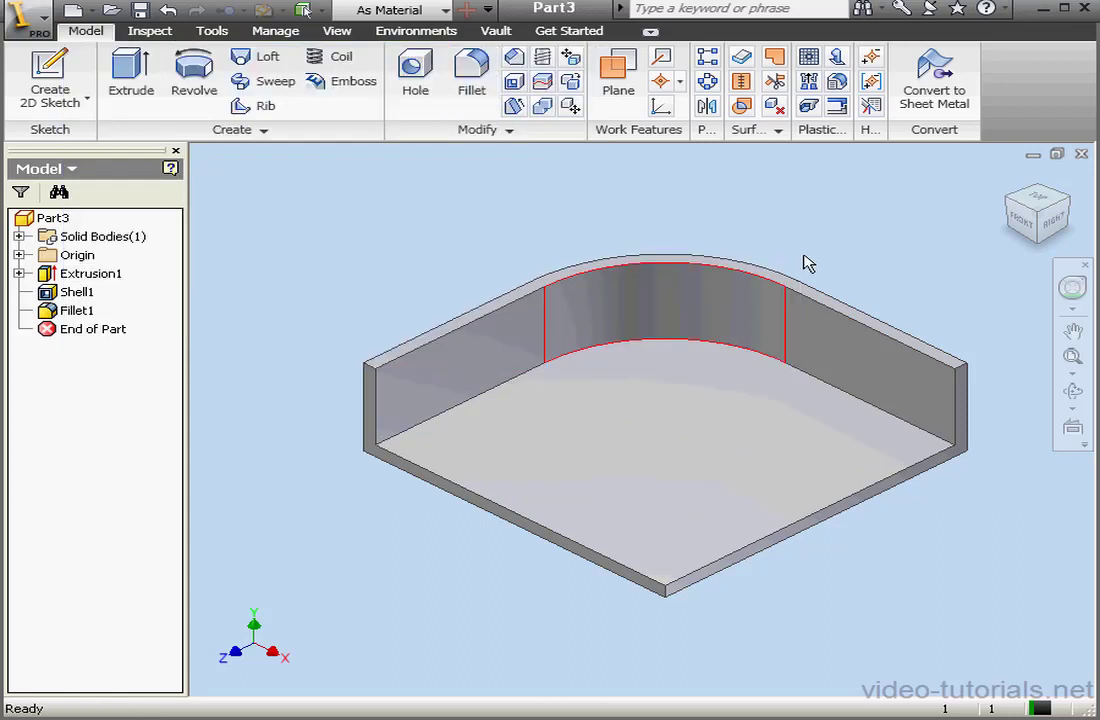
Create Work Plane1 offset 0.500 in above the floor face.
{"action": "left_click", "coordinate": [618, 75]}
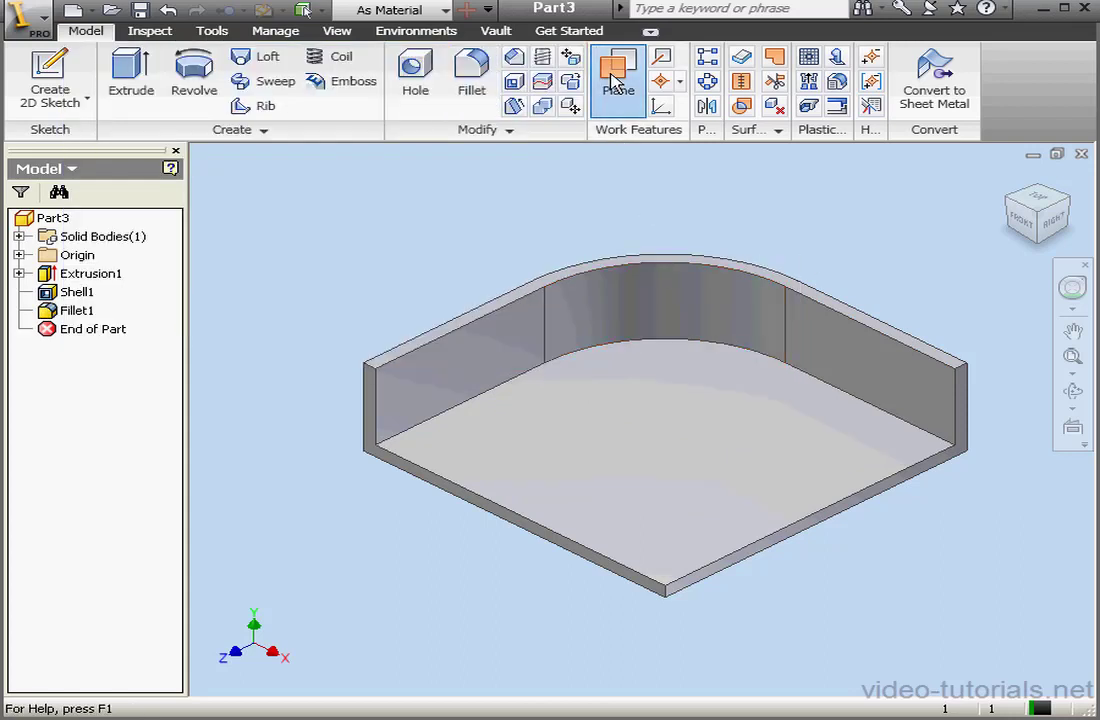
{"action": "left_click", "coordinate": [697, 455]}
{"action": "left_click", "coordinate": [697, 455]}
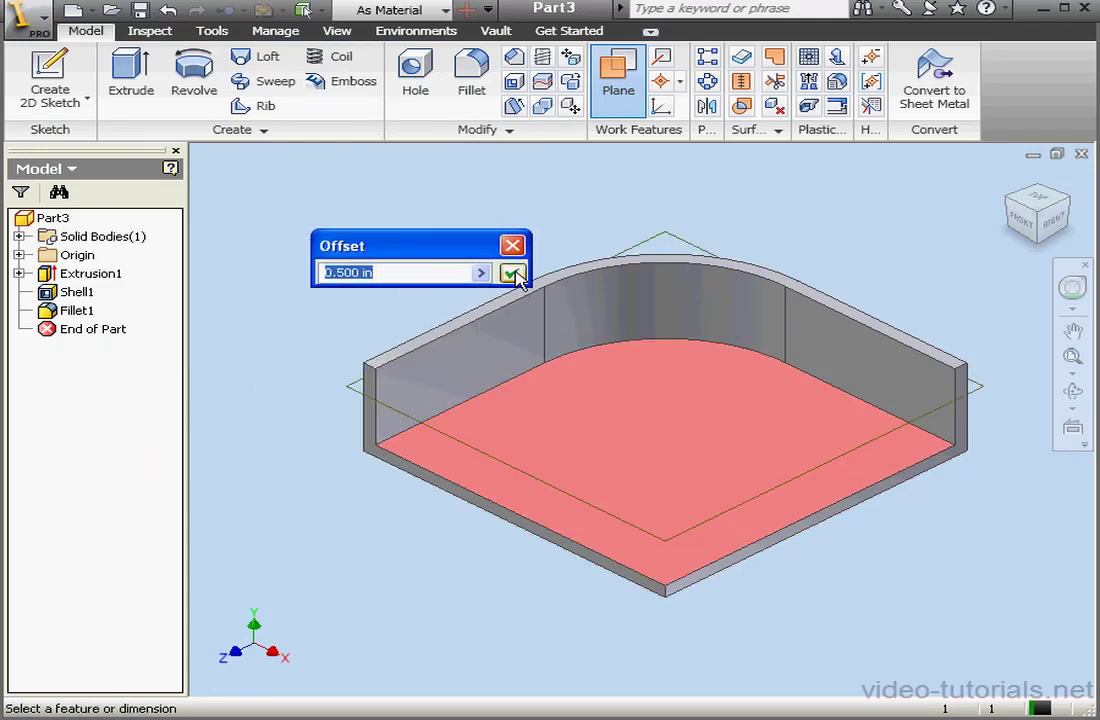
{"action": "left_click", "coordinate": [511, 273]}
Create a sketch on Work Plane1 with the face outline projected into it.
{"action": "left_click", "coordinate": [48, 80]}
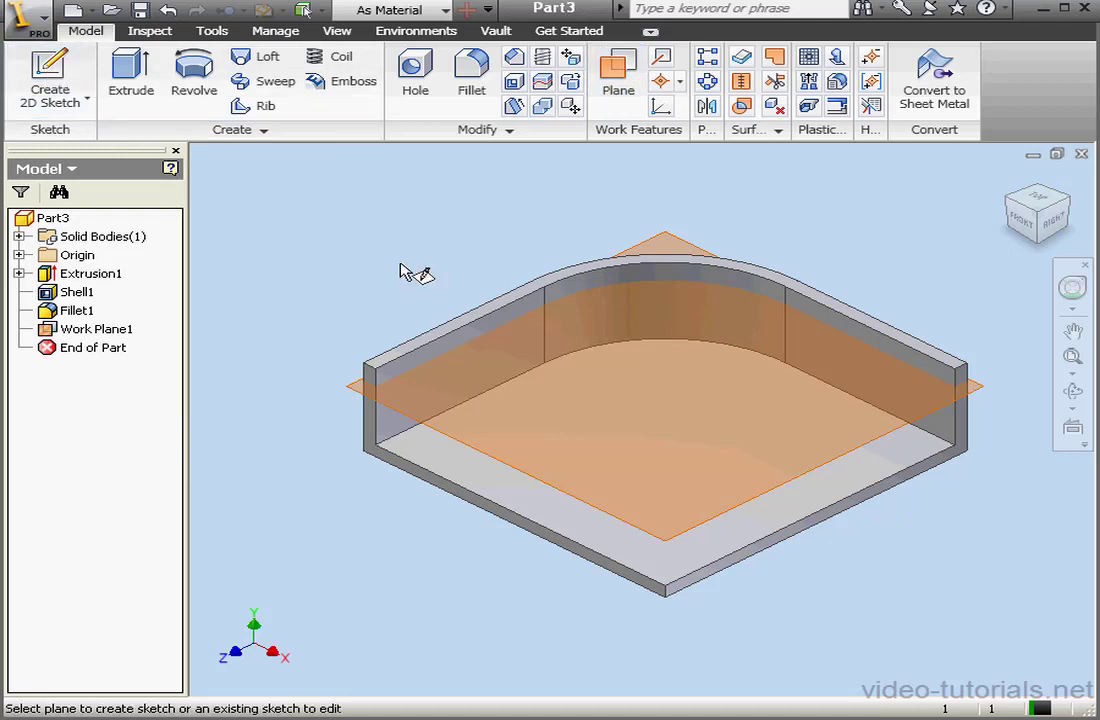
{"action": "left_click", "coordinate": [645, 476]}
{"action": "left_click", "coordinate": [672, 476]}
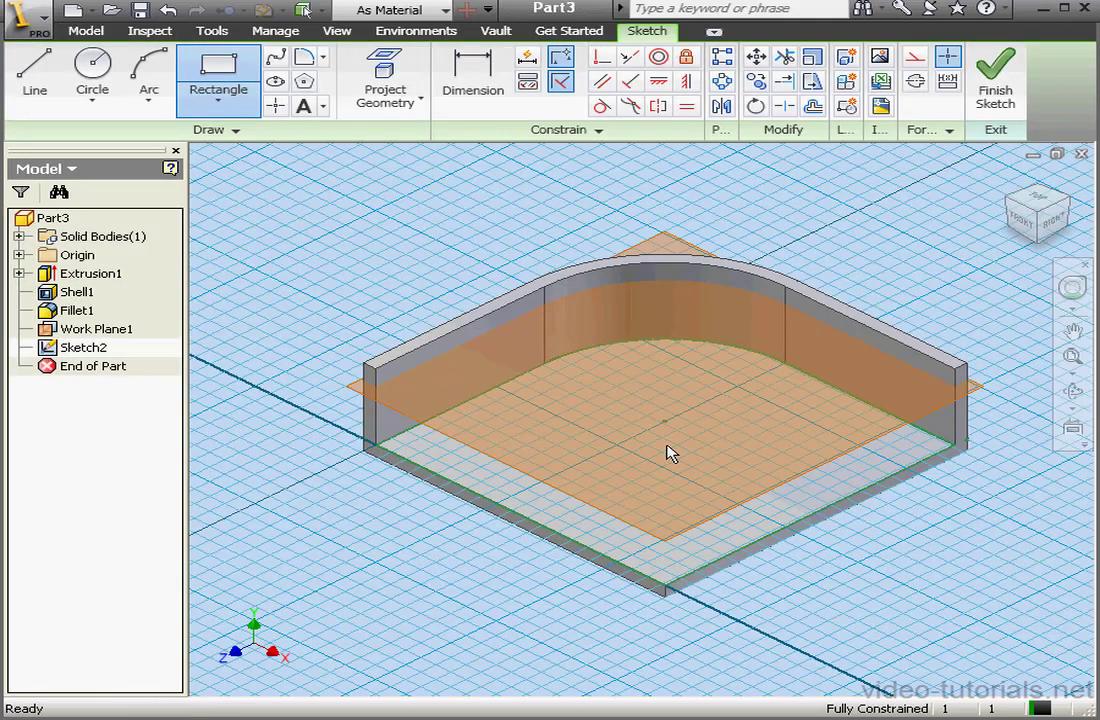
{"action": "left_click", "coordinate": [167, 10]}
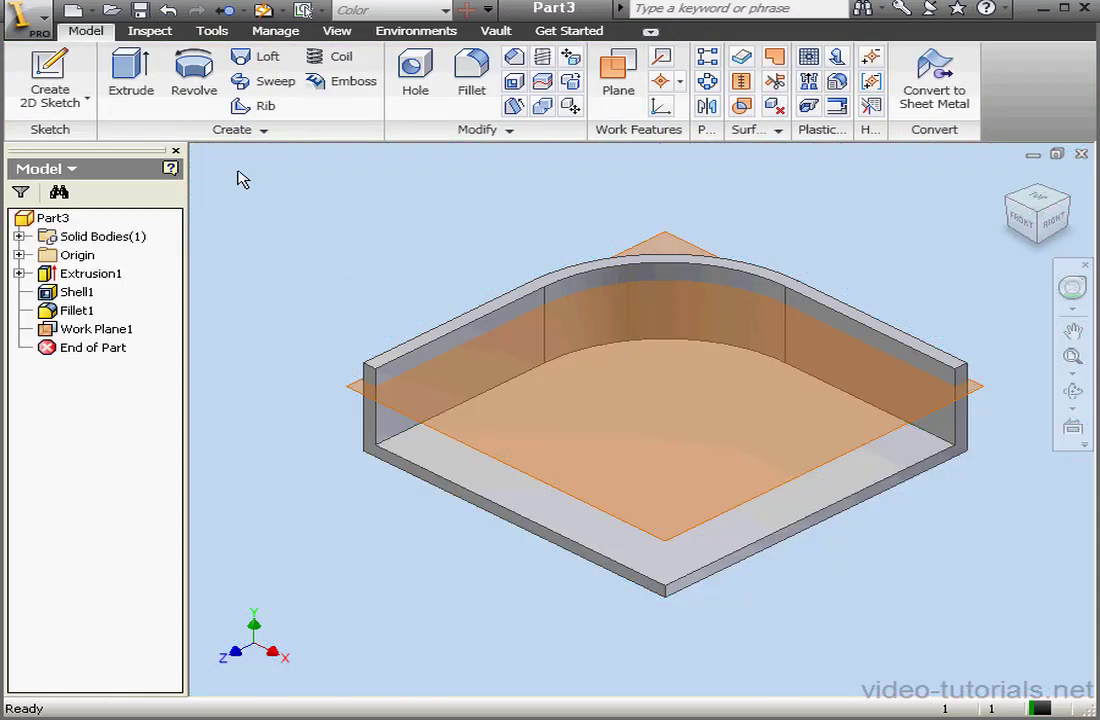
{"action": "left_click", "coordinate": [50, 68]}
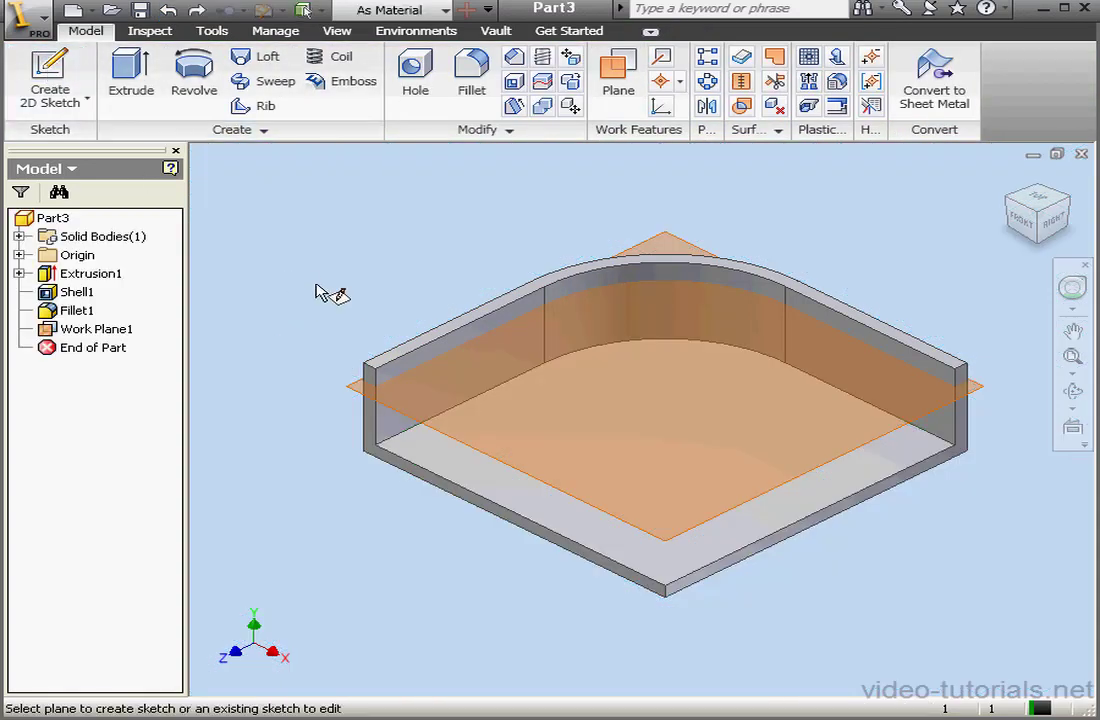
{"action": "left_click", "coordinate": [580, 505]}
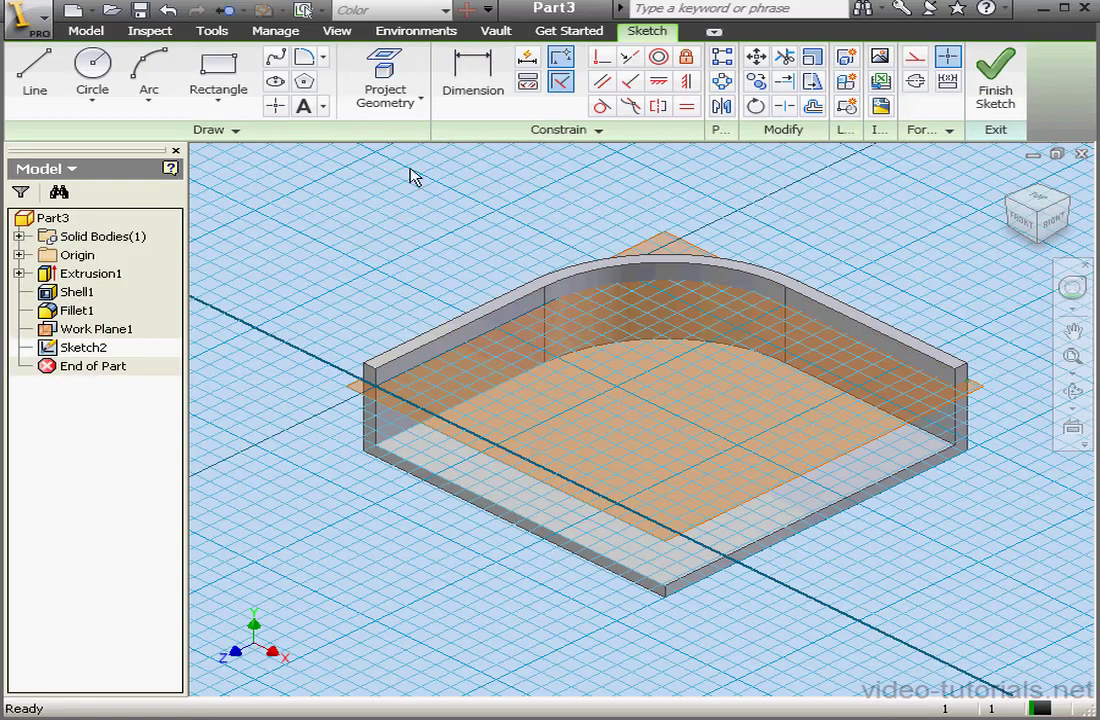
{"action": "left_click", "coordinate": [390, 72]}
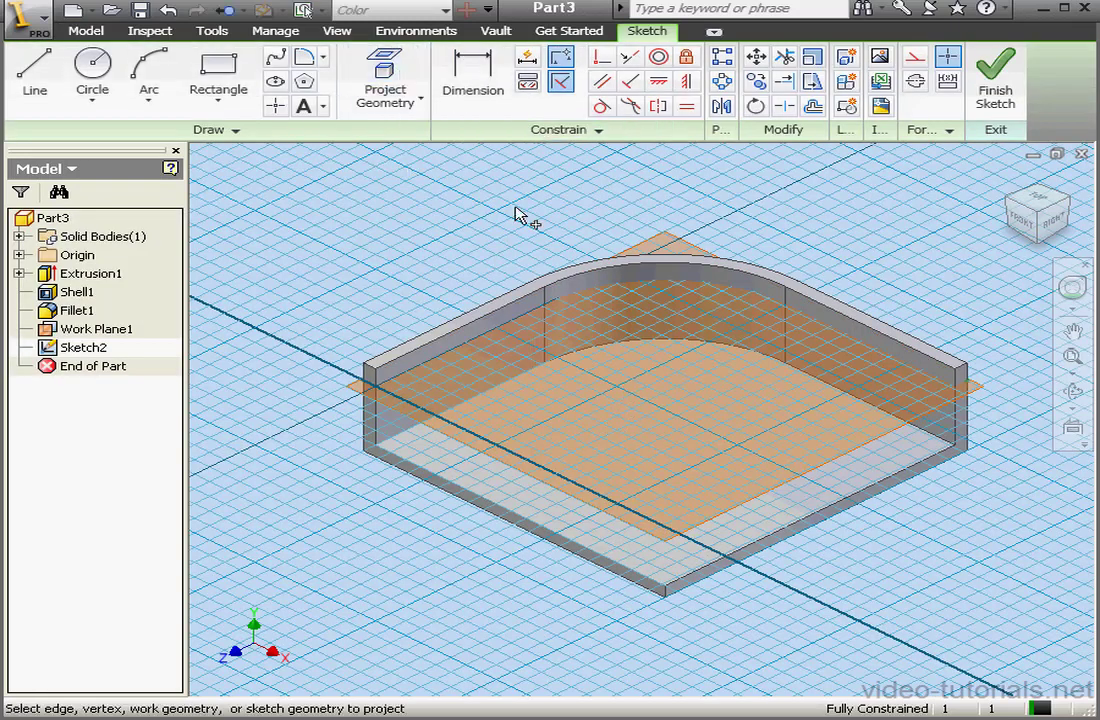
{"action": "left_click", "coordinate": [778, 505]}
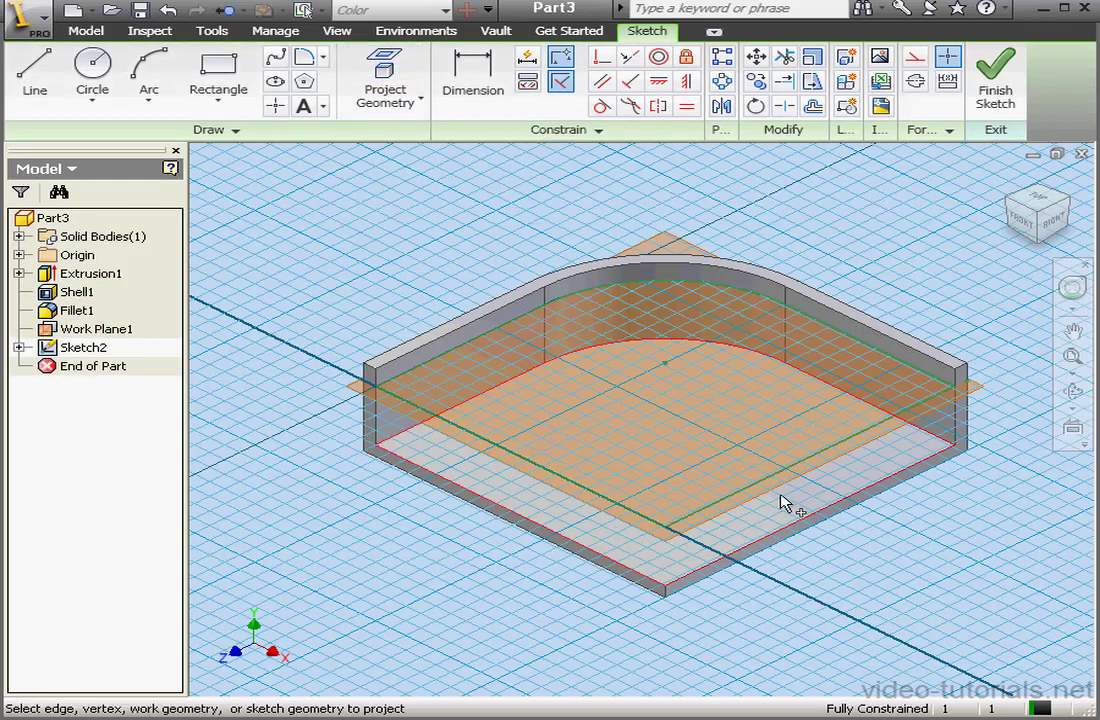
{"action": "left_click", "coordinate": [995, 85]}
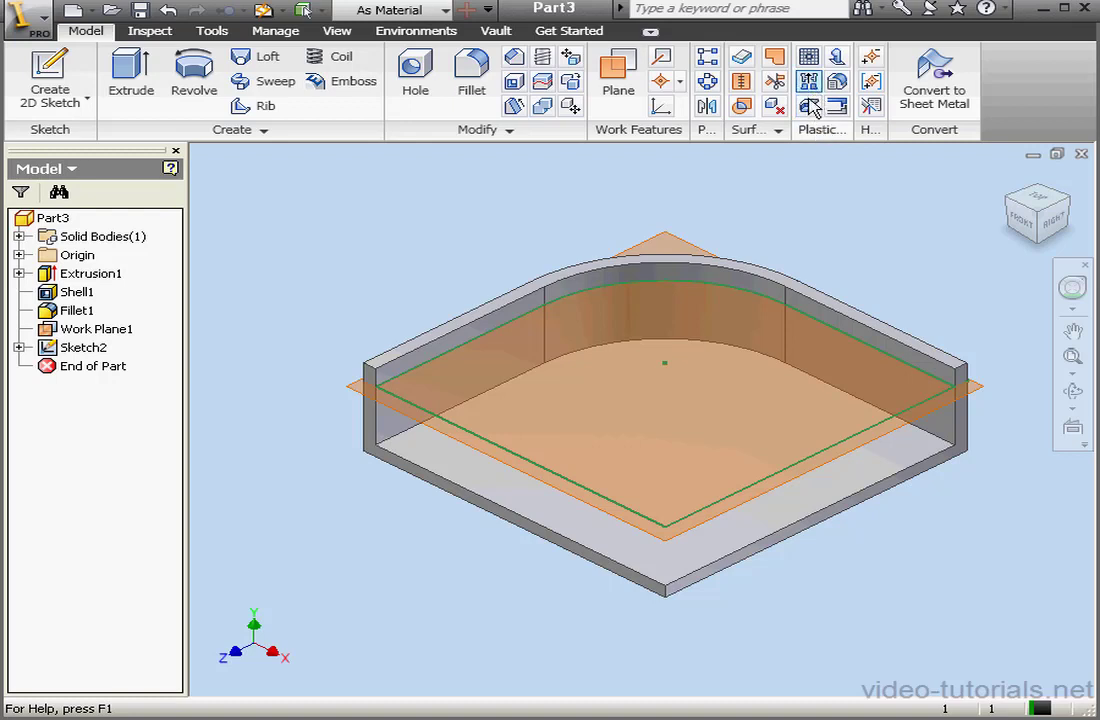
{"action": "right_click", "coordinate": [820, 129]}
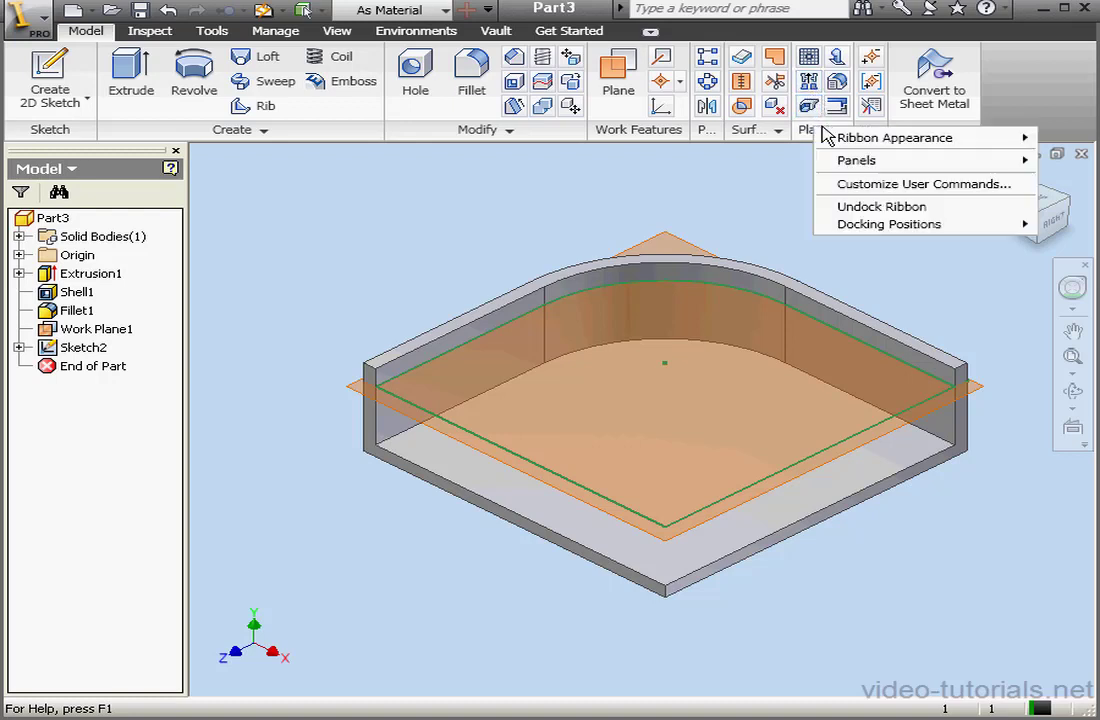
{"action": "mouse_move", "coordinate": [914, 167]}
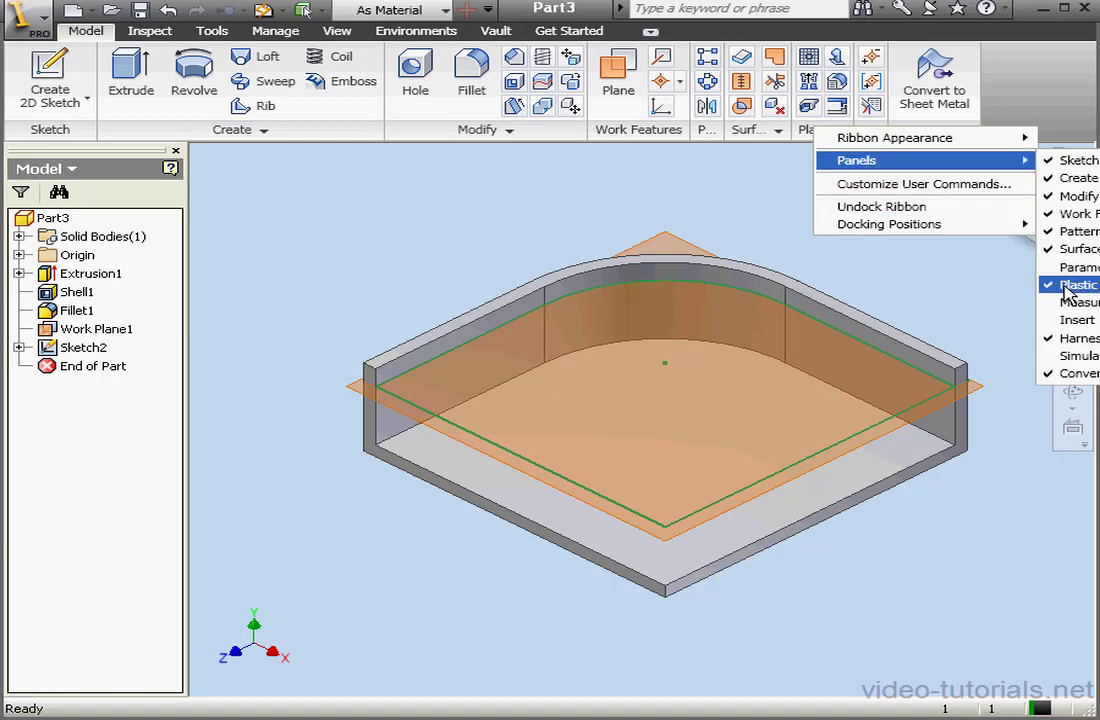
Start a Boss placed From Sketch, centred on the sketch point mid-floor.
{"action": "left_click", "coordinate": [816, 92]}
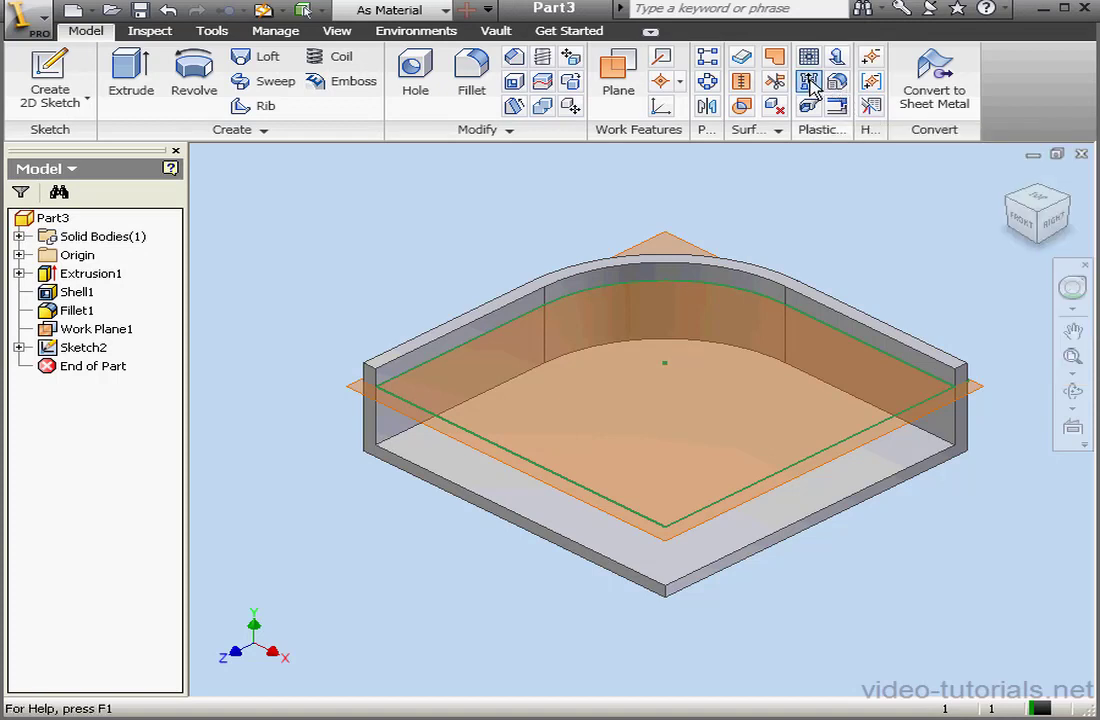
{"action": "left_click", "coordinate": [810, 84]}
{"action": "mouse_move", "coordinate": [302, 29]}
{"action": "left_mouse_down"}
{"action": "mouse_move", "coordinate": [253, 85]}
{"action": "mouse_move", "coordinate": [248, 76]}
{"action": "left_mouse_up"}
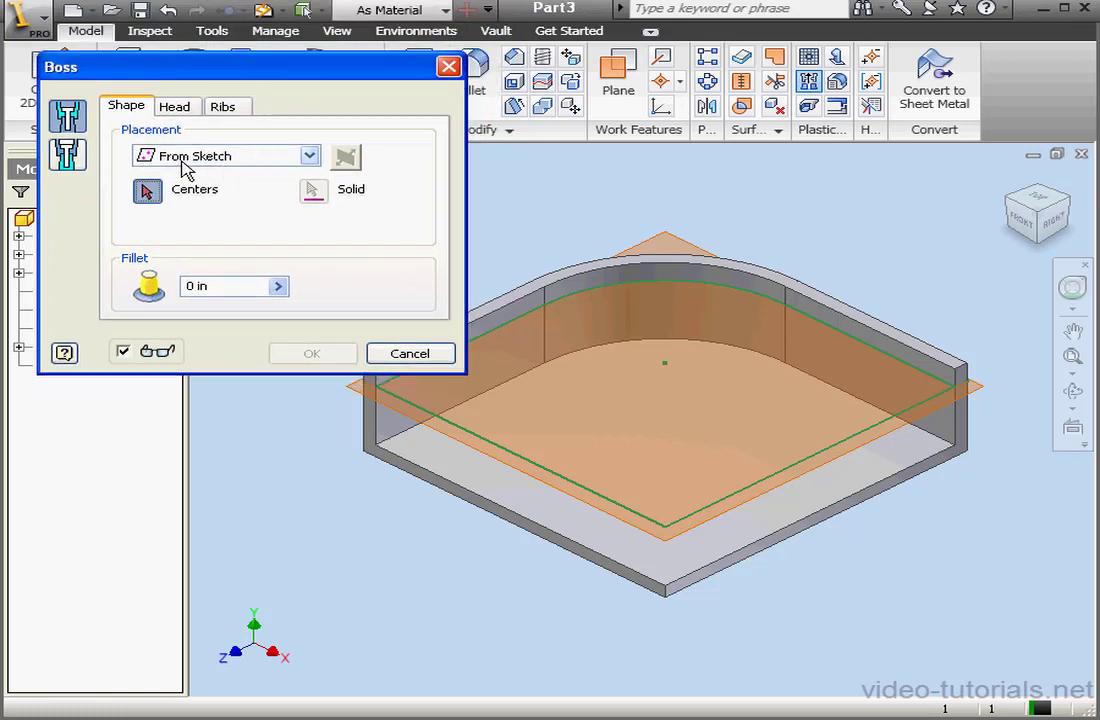
{"action": "left_click", "coordinate": [309, 155]}
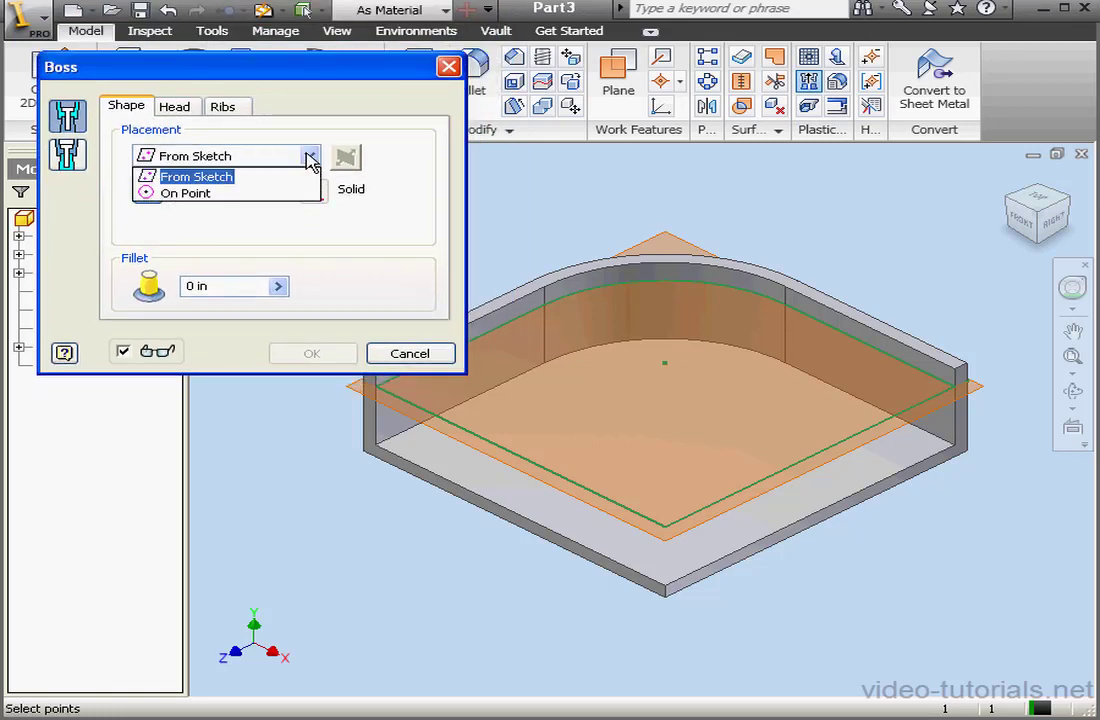
{"action": "left_click", "coordinate": [219, 178]}
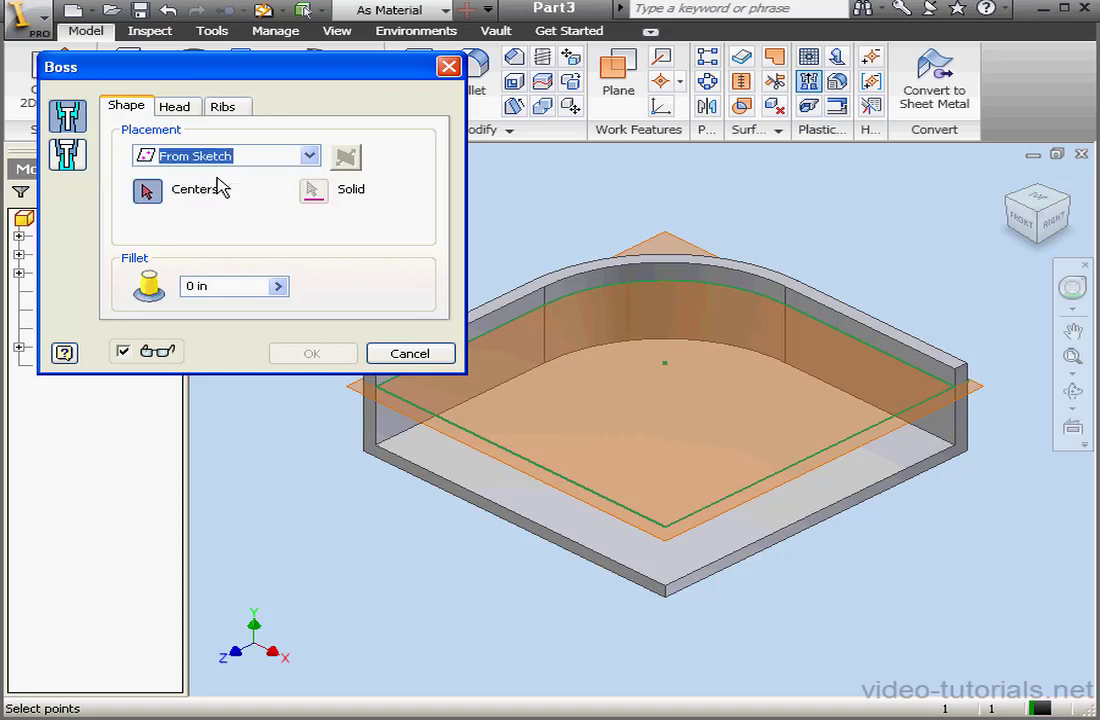
{"action": "left_click", "coordinate": [667, 364]}
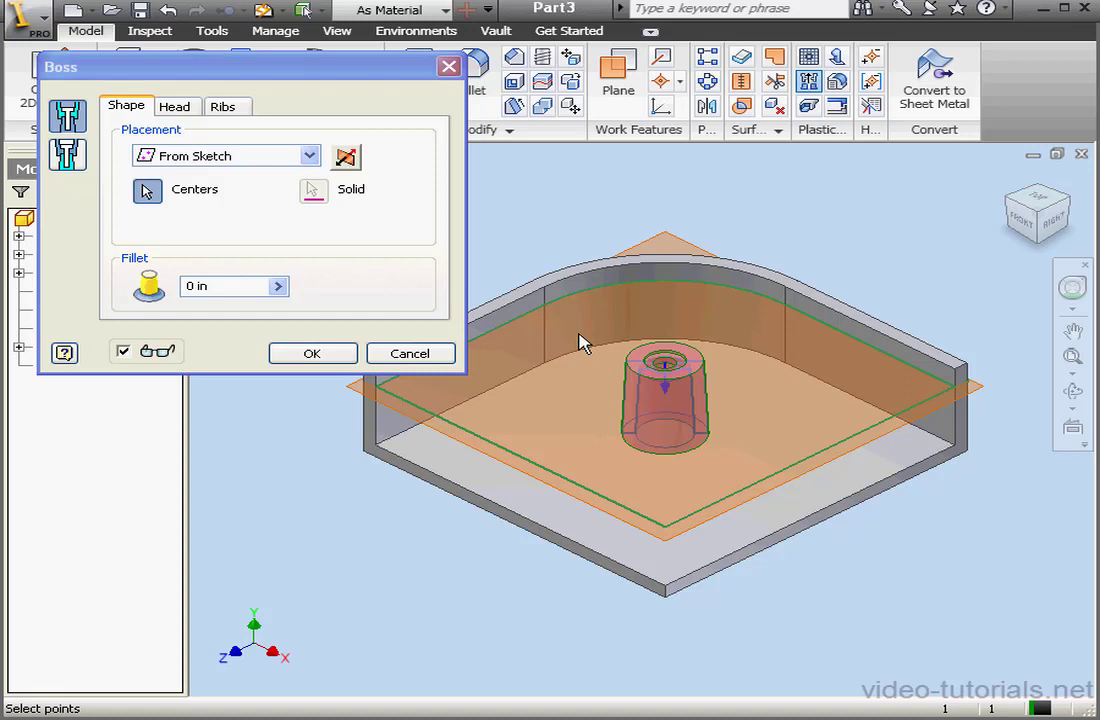
On the Head tab, change the boss head wall thickness from 0.08 to 0.1 in.
{"action": "left_click", "coordinate": [174, 106]}
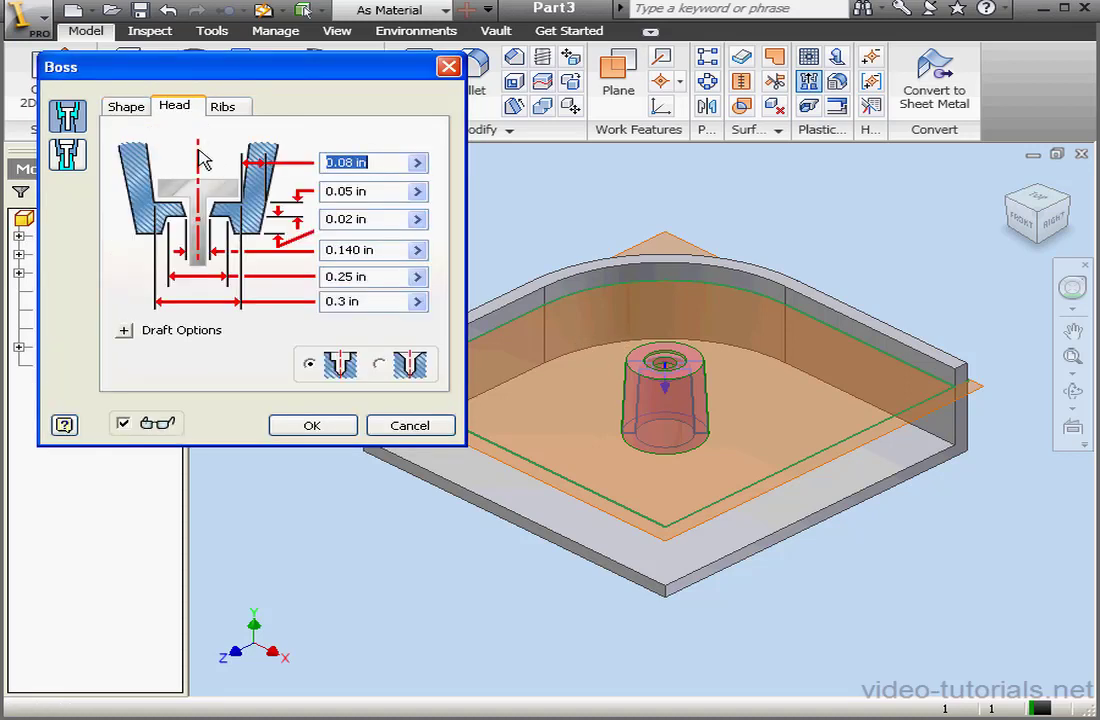
{"action": "left_click", "coordinate": [349, 162]}
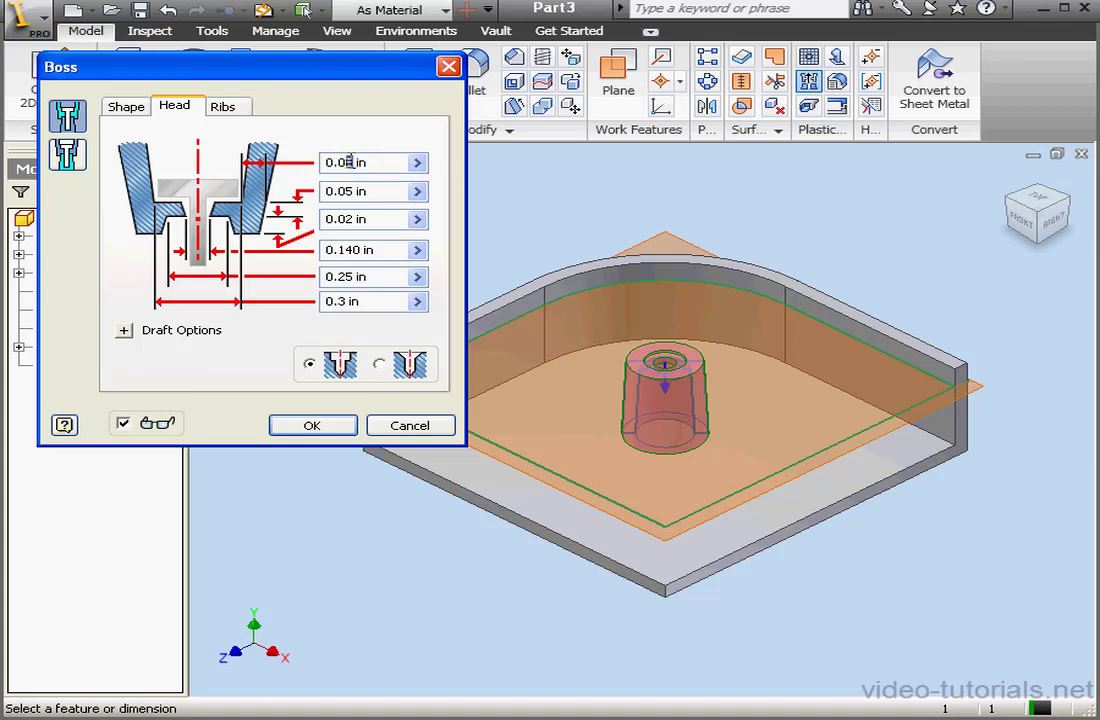
{"action": "type", "text": "1"}
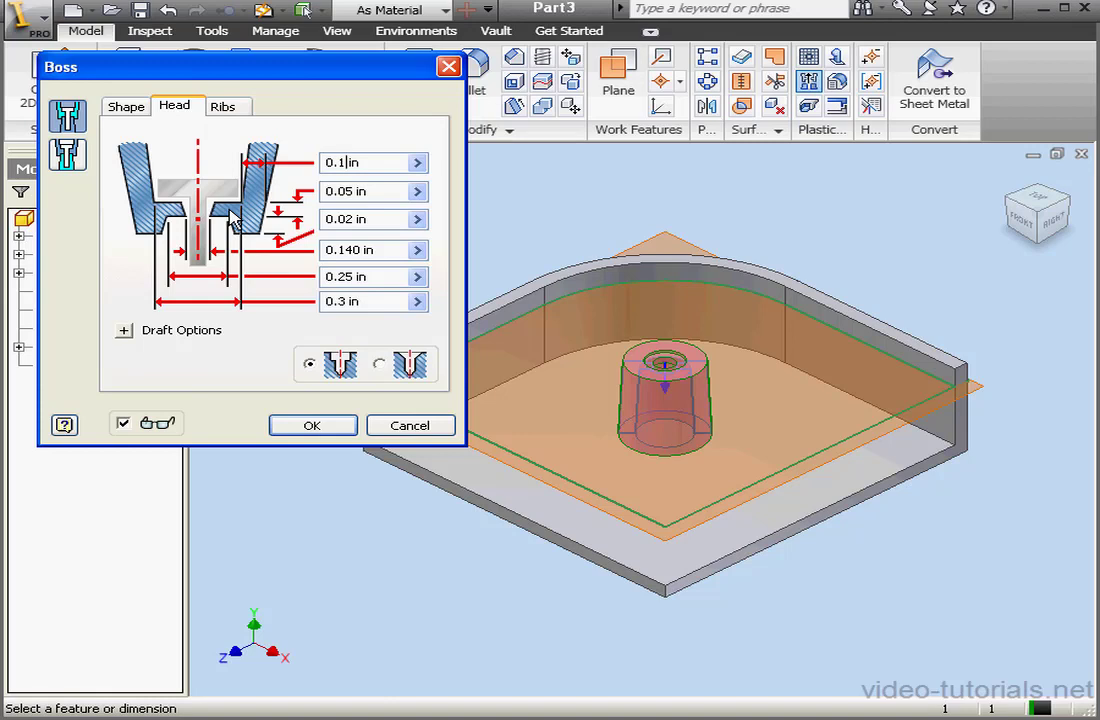
{"action": "left_click", "coordinate": [1050, 222]}
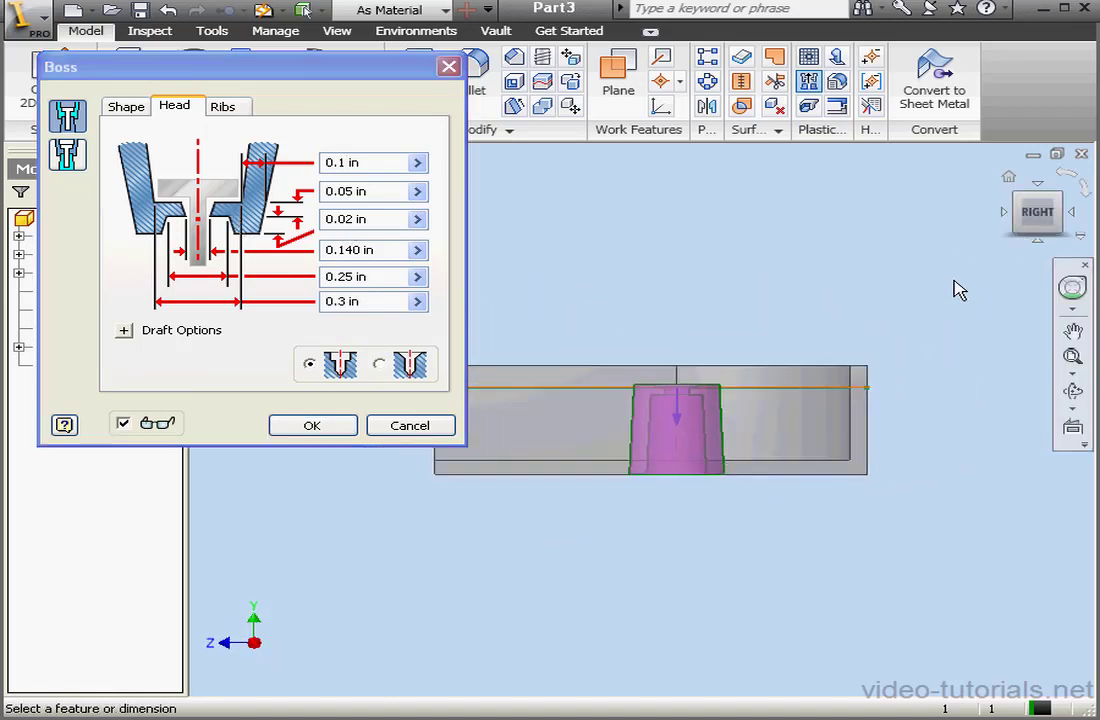
{"action": "scroll", "coordinate": [773, 393], "scroll_direction": "up", "scroll_amount": 3}
{"action": "middle_click_drag", "start_coordinate": [673, 457], "coordinate": [854, 403]}
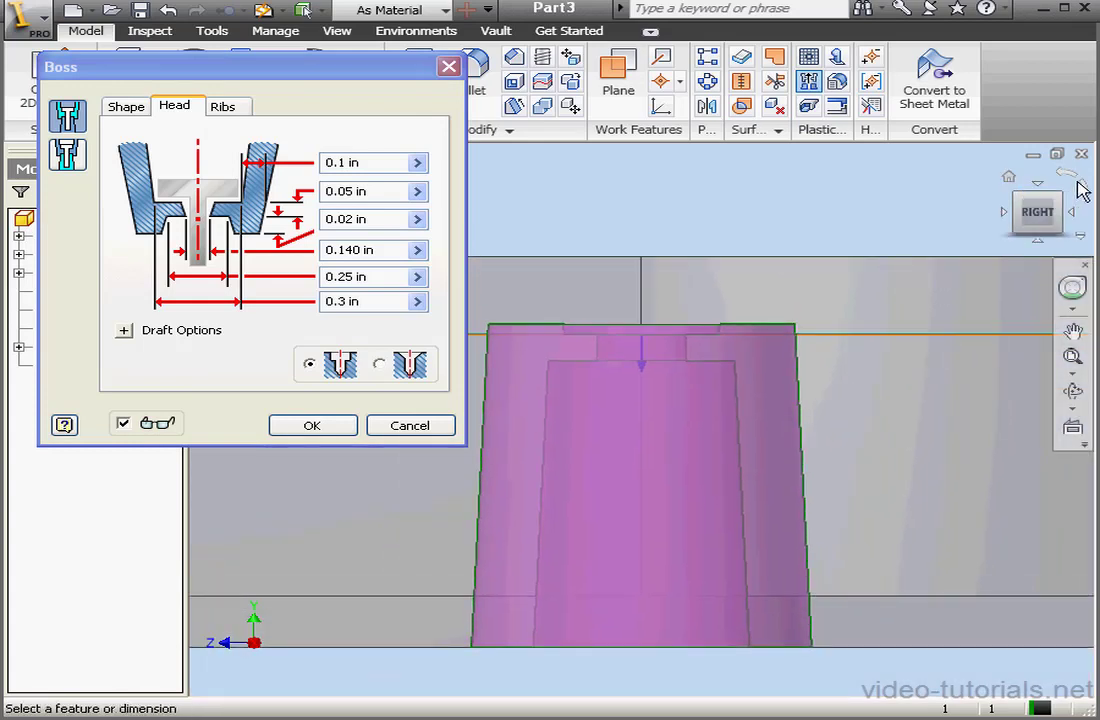
{"action": "left_click", "coordinate": [1084, 186]}
{"action": "left_click", "coordinate": [1084, 186]}
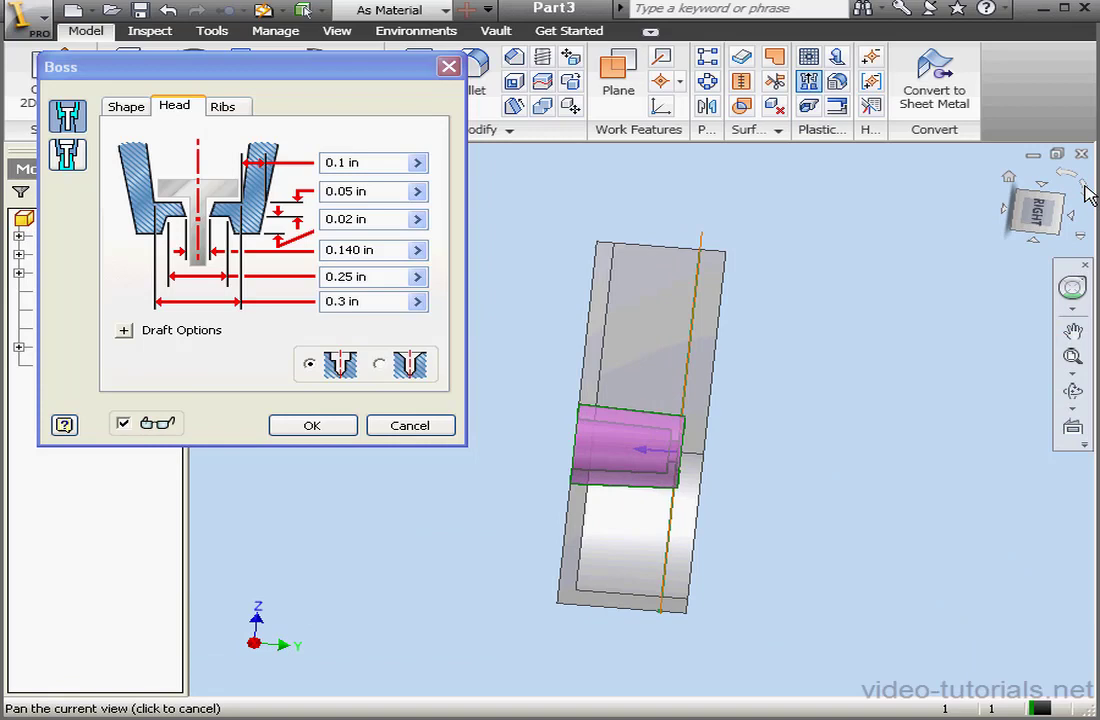
{"action": "scroll", "coordinate": [655, 428], "scroll_direction": "up", "scroll_amount": 3}
{"action": "scroll", "coordinate": [652, 425], "scroll_direction": "up", "scroll_amount": 2}
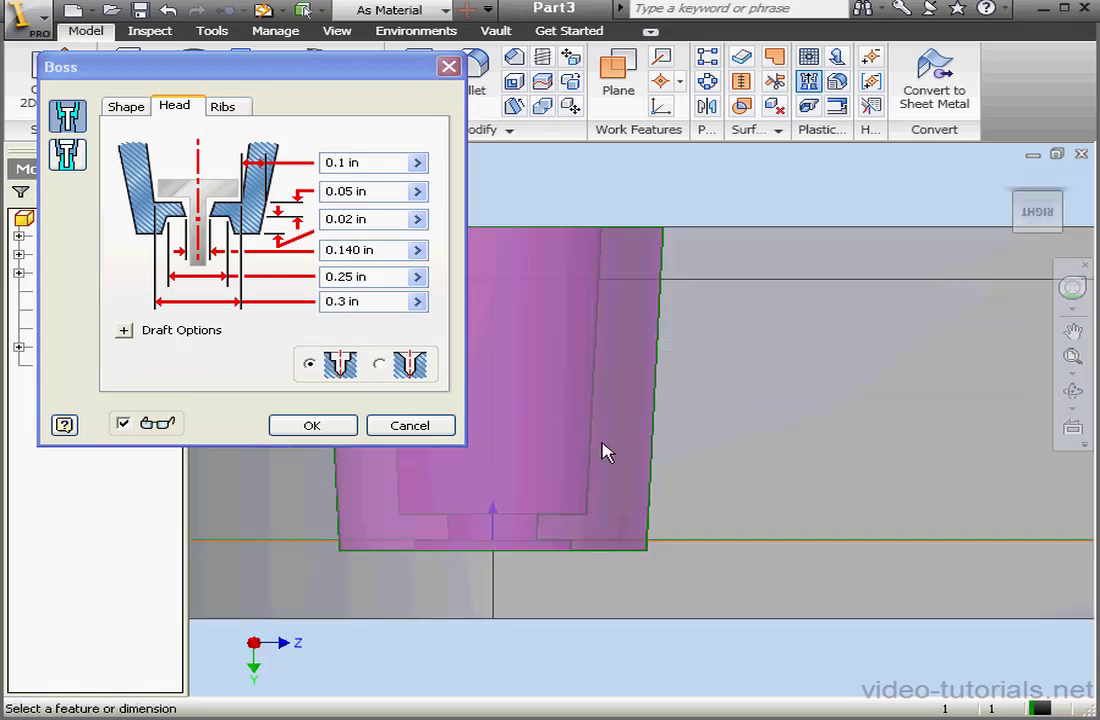
{"action": "middle_click_drag", "start_coordinate": [604, 449], "coordinate": [651, 442]}
{"action": "middle_click_drag", "start_coordinate": [677, 400], "coordinate": [719, 381]}
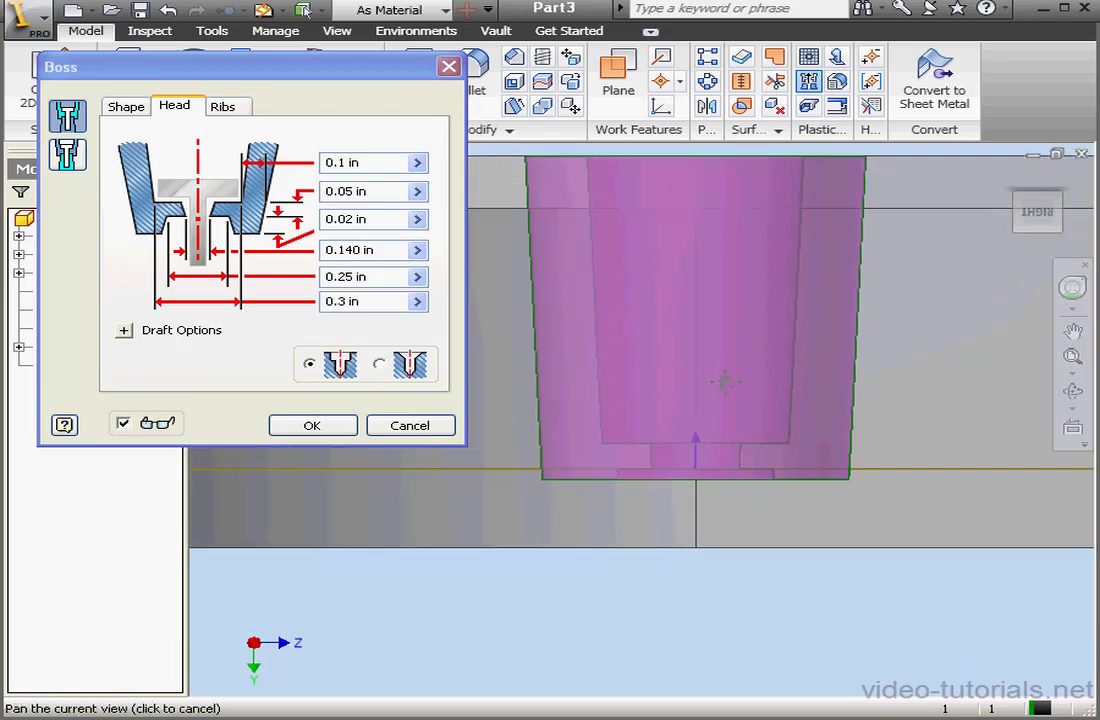
{"action": "scroll", "coordinate": [727, 390], "scroll_direction": "up", "scroll_amount": 3}
{"action": "middle_click_drag", "start_coordinate": [735, 533], "coordinate": [809, 278]}
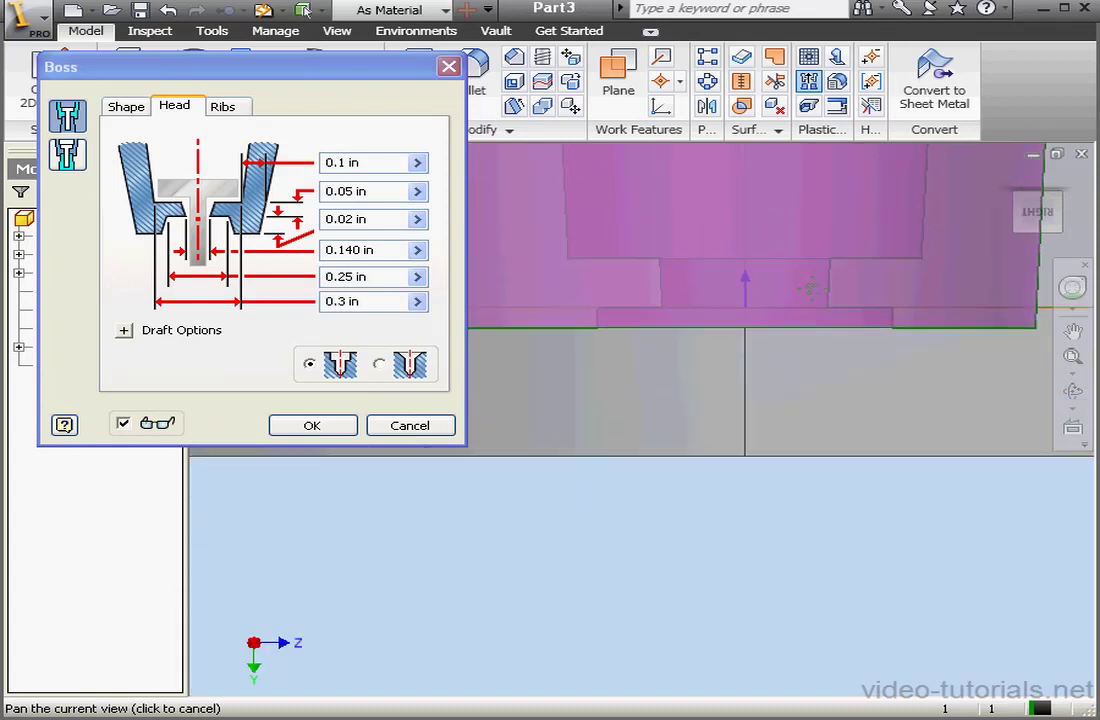
{"action": "middle_click_drag", "start_coordinate": [625, 291], "coordinate": [732, 319]}
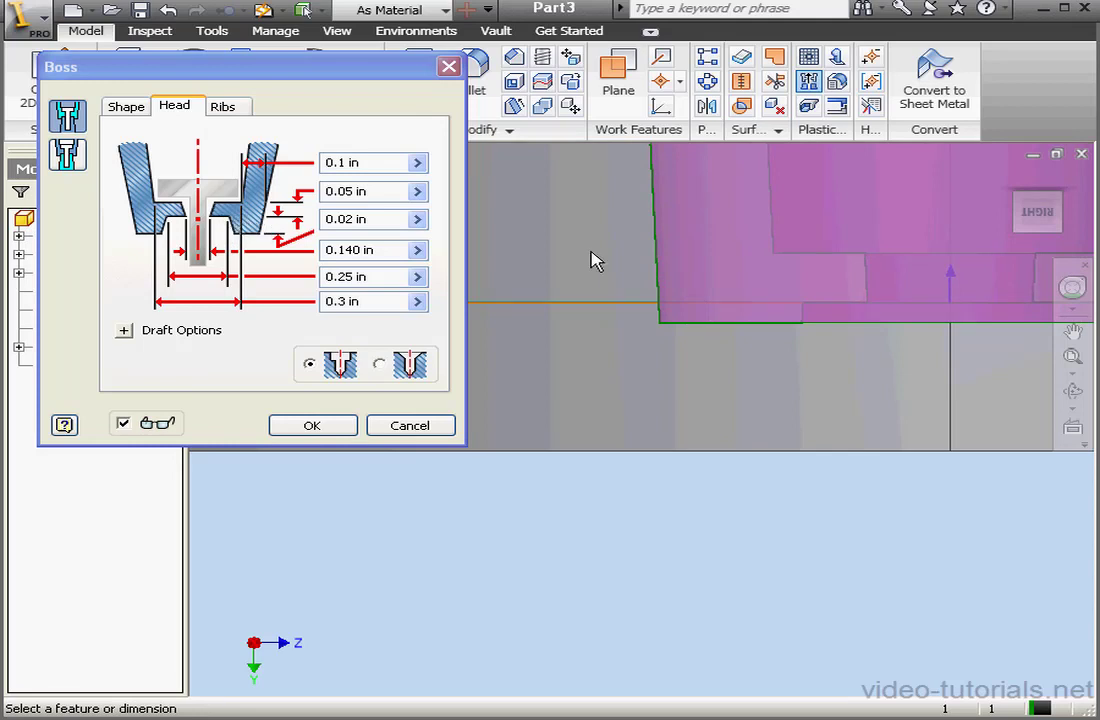
{"action": "middle_click_drag", "start_coordinate": [1010, 183], "coordinate": [1010, 183]}
Expand the boss Draft Options (all 2.50 deg) and keep the counterbored head type.
{"action": "left_click", "coordinate": [1010, 183]}
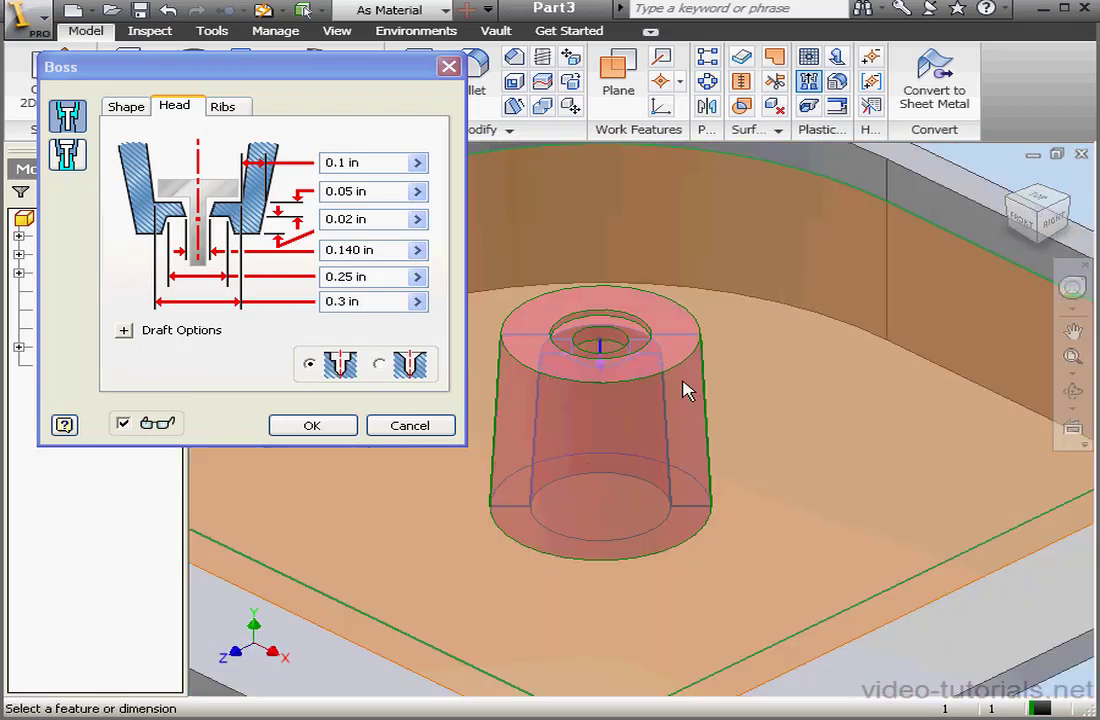
{"action": "middle_click_drag", "start_coordinate": [685, 390], "coordinate": [808, 397]}
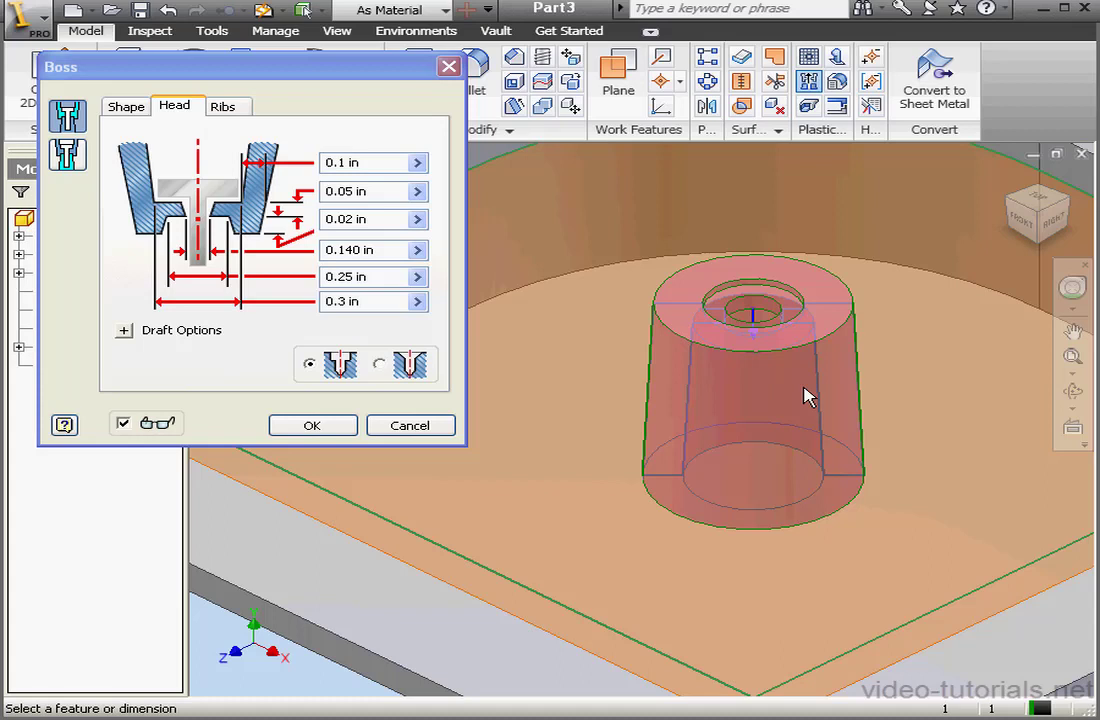
{"action": "left_click", "coordinate": [124, 330]}
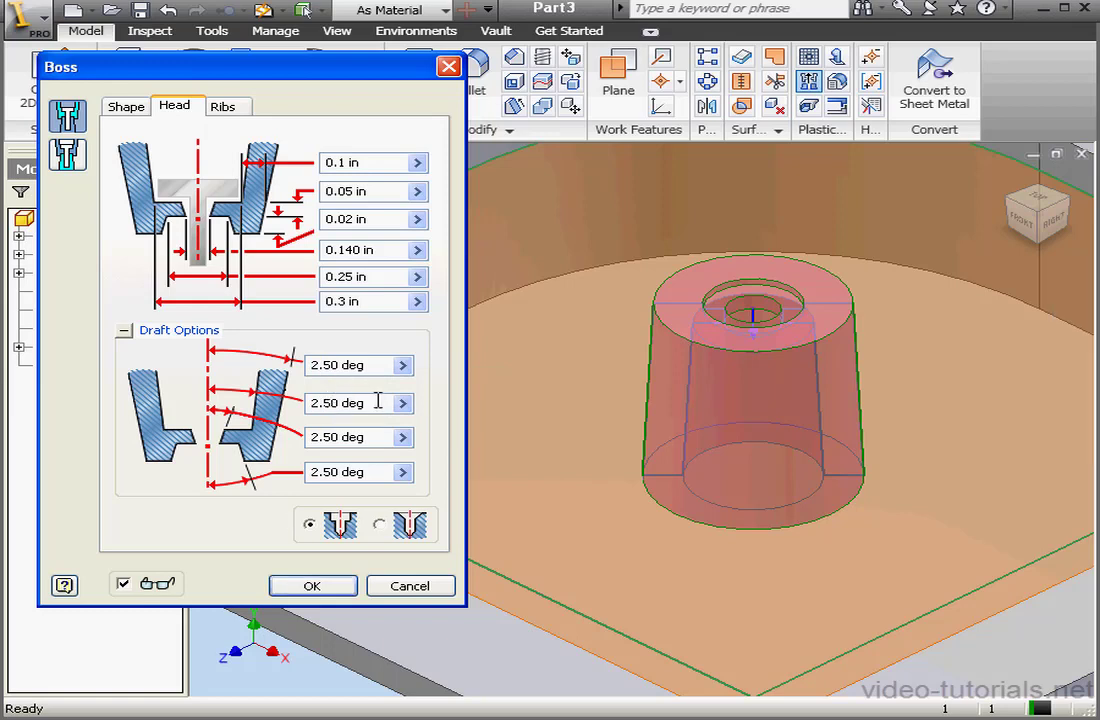
{"action": "left_click", "coordinate": [379, 525]}
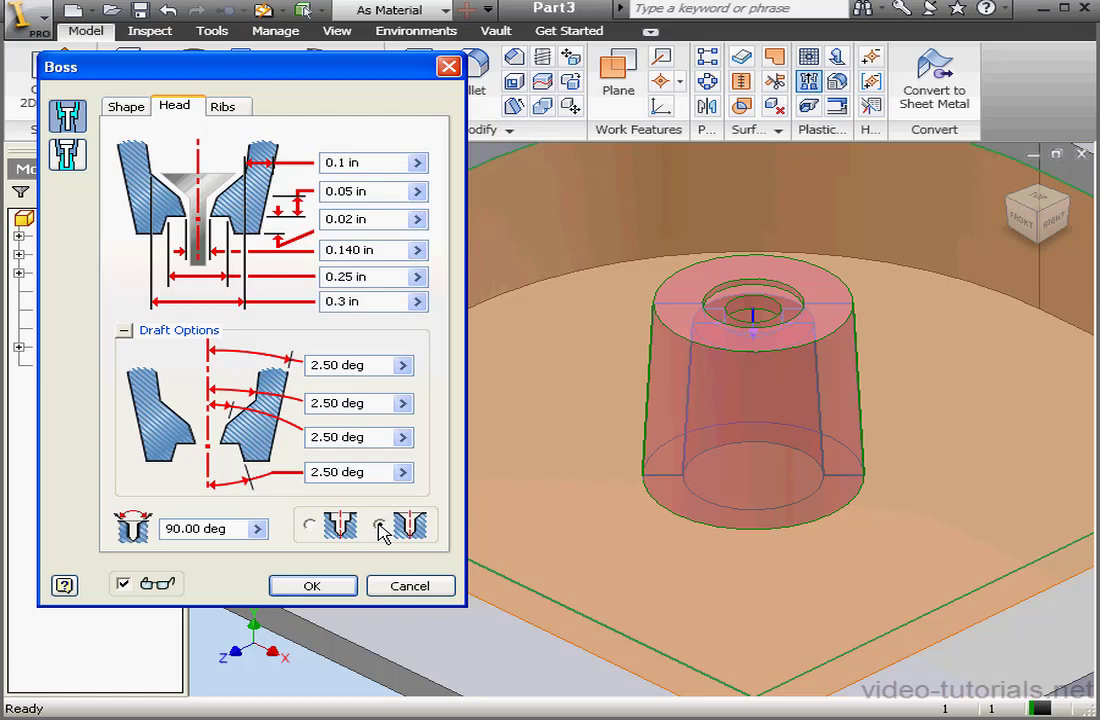
{"action": "left_click", "coordinate": [312, 524]}
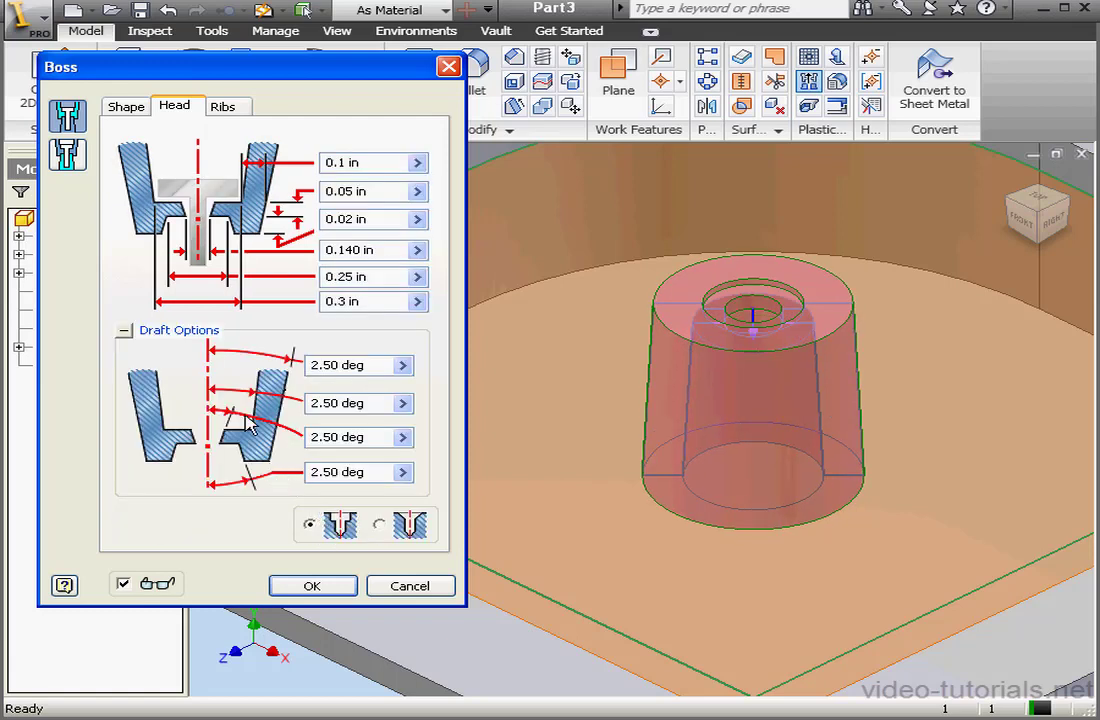
On the boss Shape tab, start replacing the base fillet size with .0625.
{"action": "left_click", "coordinate": [120, 105]}
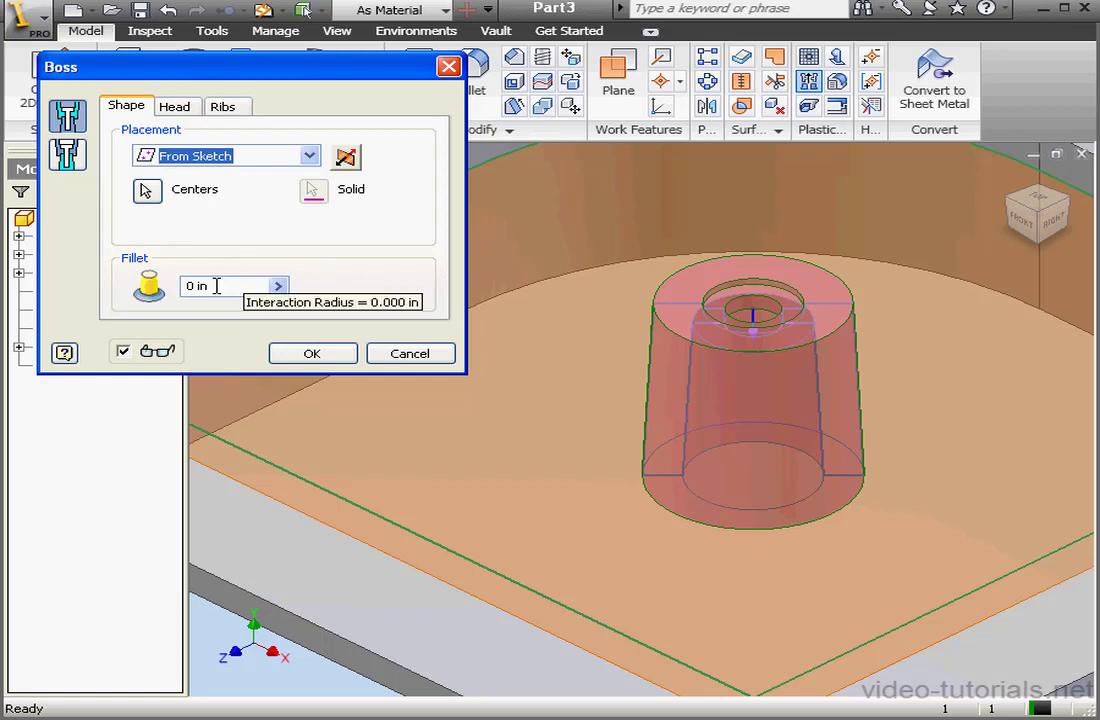
{"action": "left_click_drag", "start_coordinate": [218, 287], "coordinate": [186, 287]}
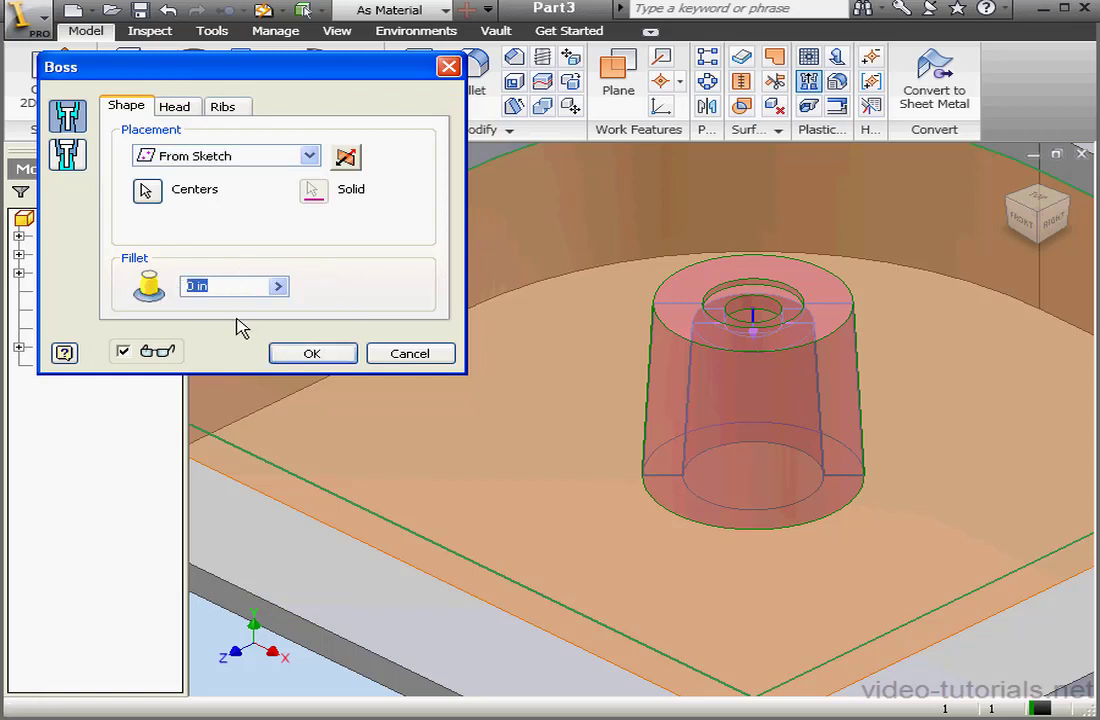
{"action": "type", "text": ".0625"}
{"action": "left_click", "coordinate": [313, 352]}
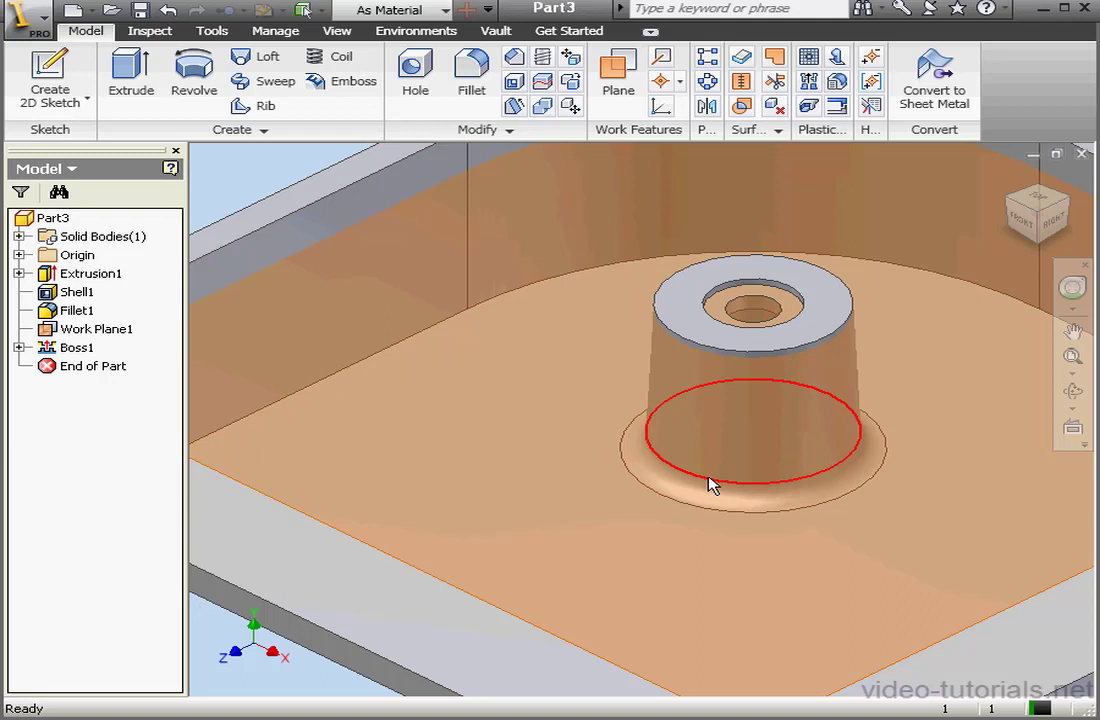
{"action": "left_click", "coordinate": [1072, 391]}
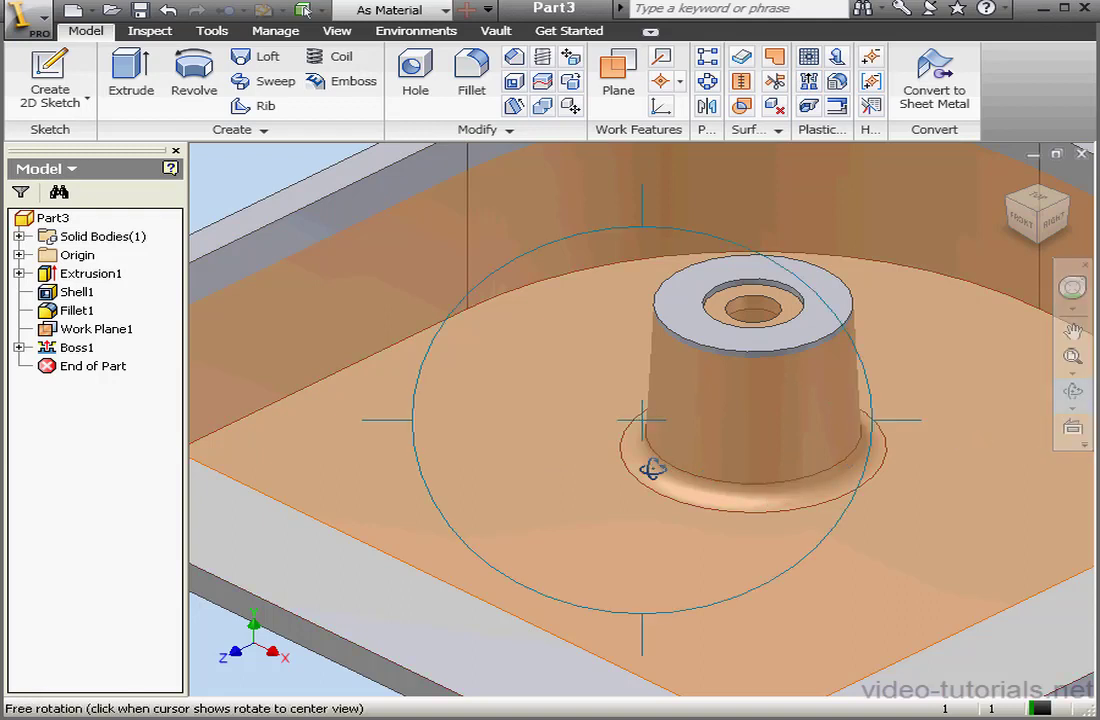
{"action": "left_click_drag", "start_coordinate": [651, 462], "coordinate": [506, 392]}
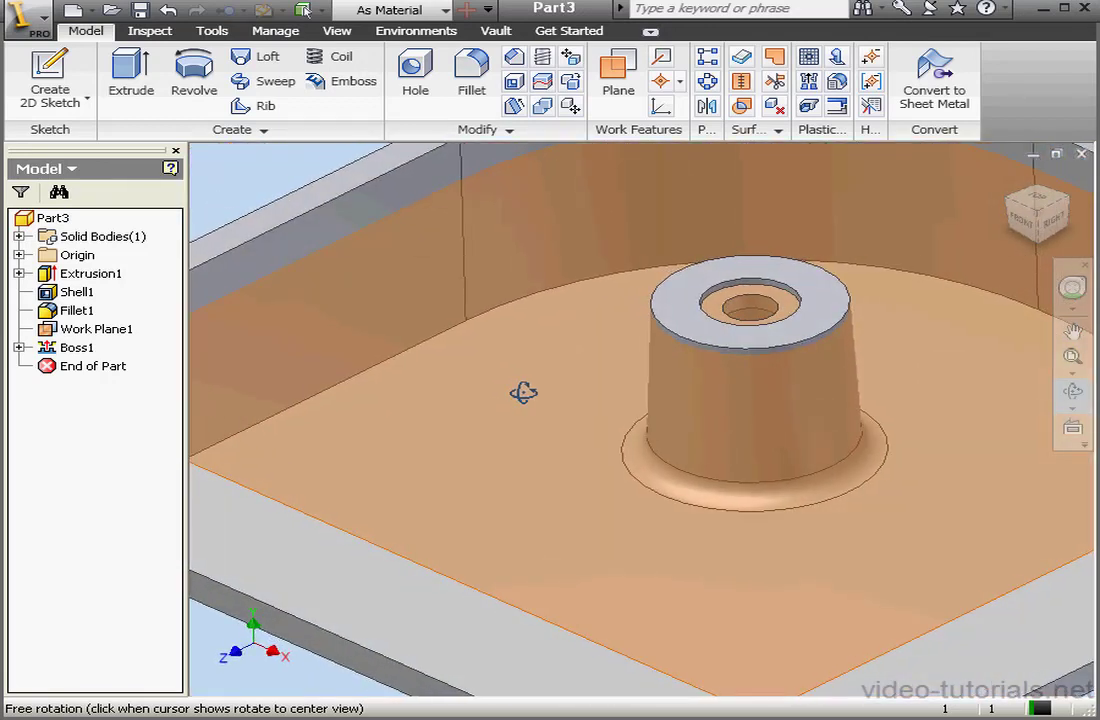
{"action": "left_click", "coordinate": [1072, 392]}
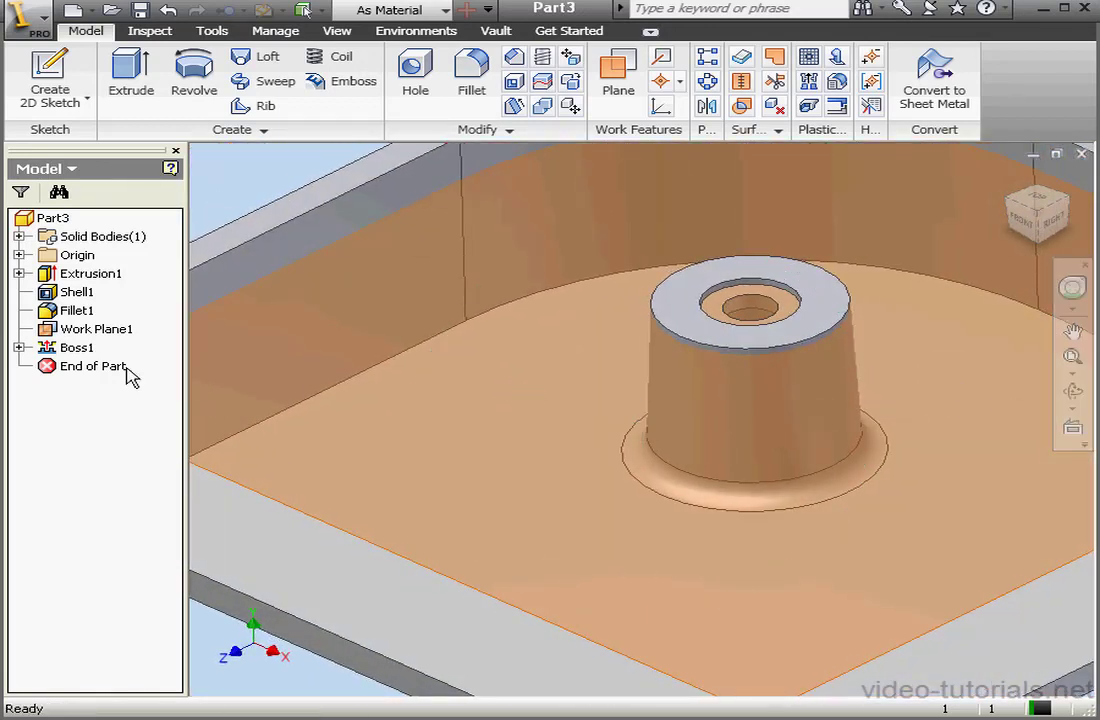
Reopen Boss1, switch it to the Thread type, keep the hole, and set depth to Through.
{"action": "double_click", "coordinate": [95, 348]}
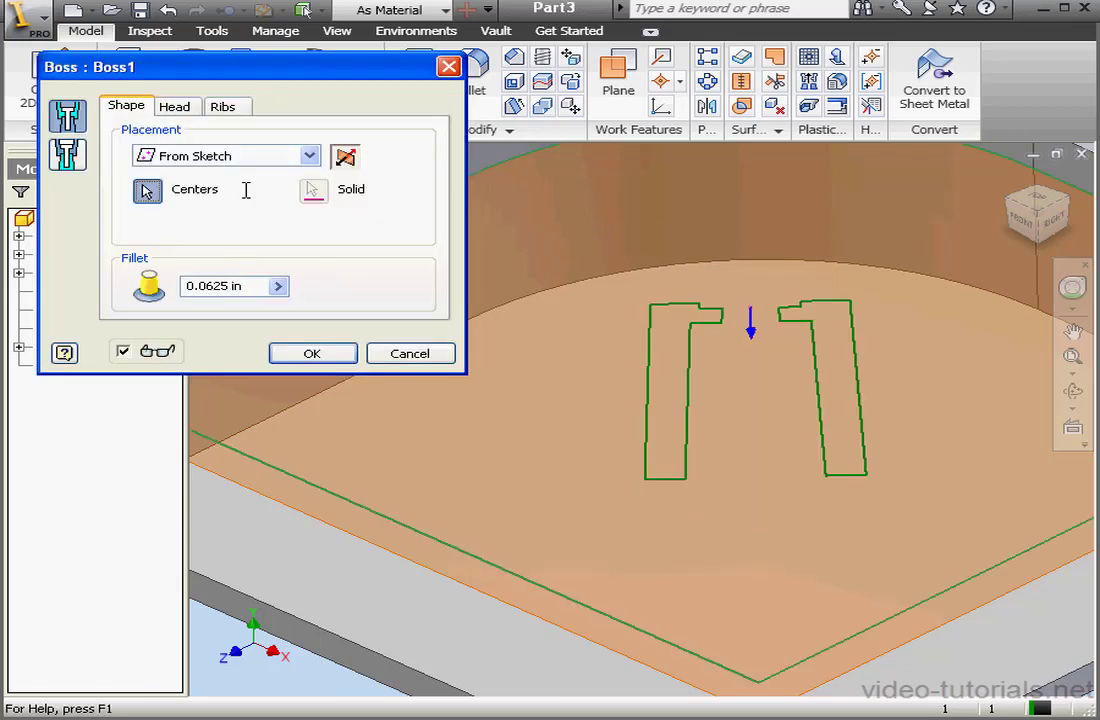
{"action": "left_click", "coordinate": [170, 110]}
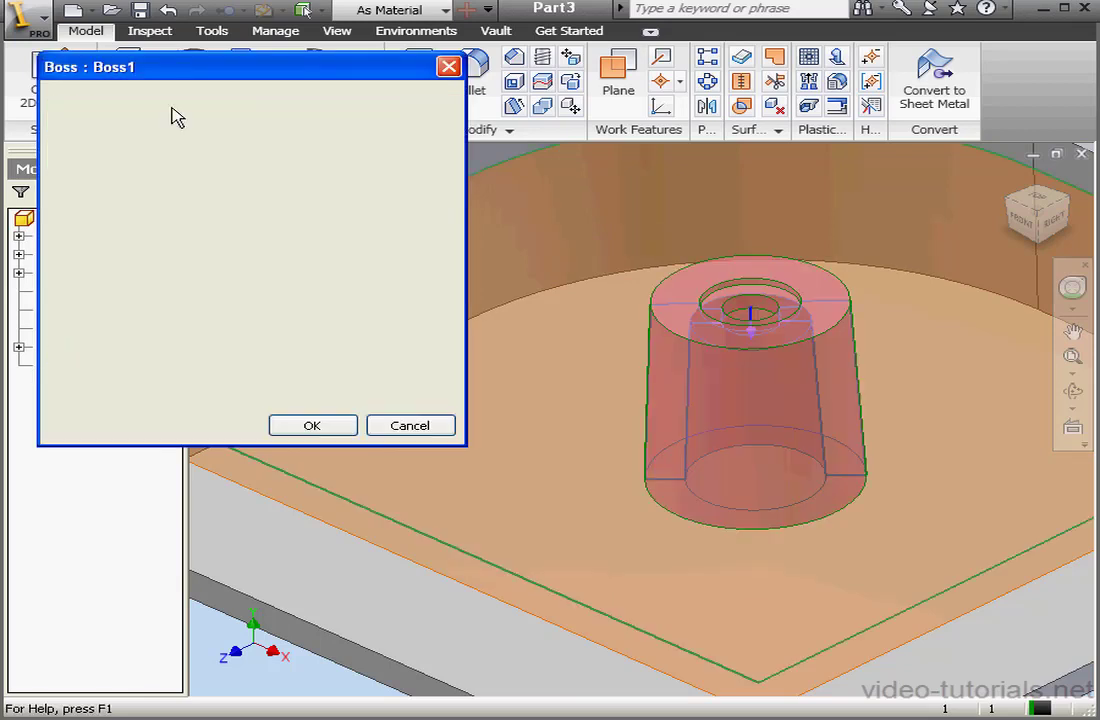
{"action": "left_click", "coordinate": [67, 153]}
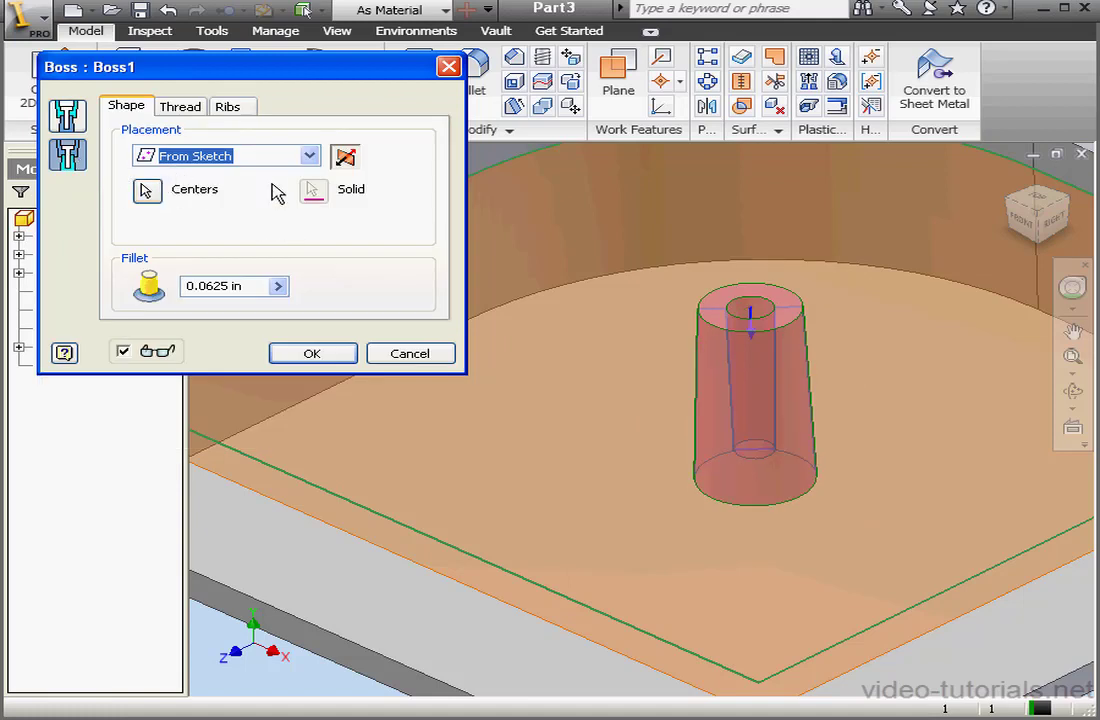
{"action": "left_click", "coordinate": [189, 111]}
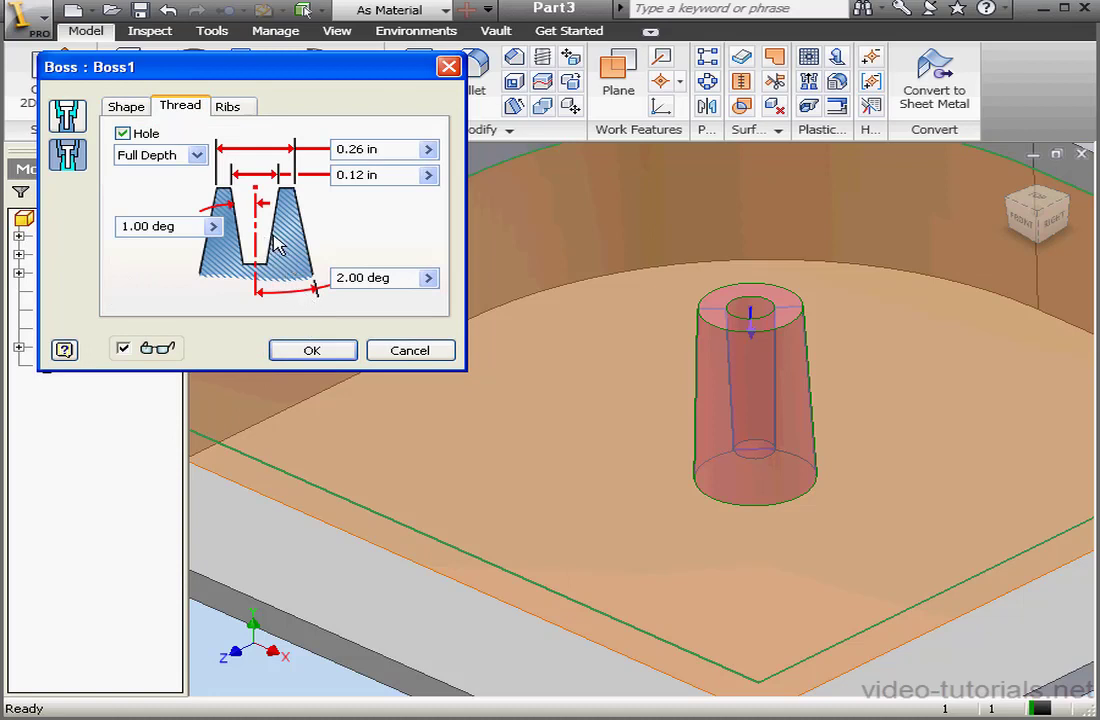
{"action": "left_click", "coordinate": [123, 134]}
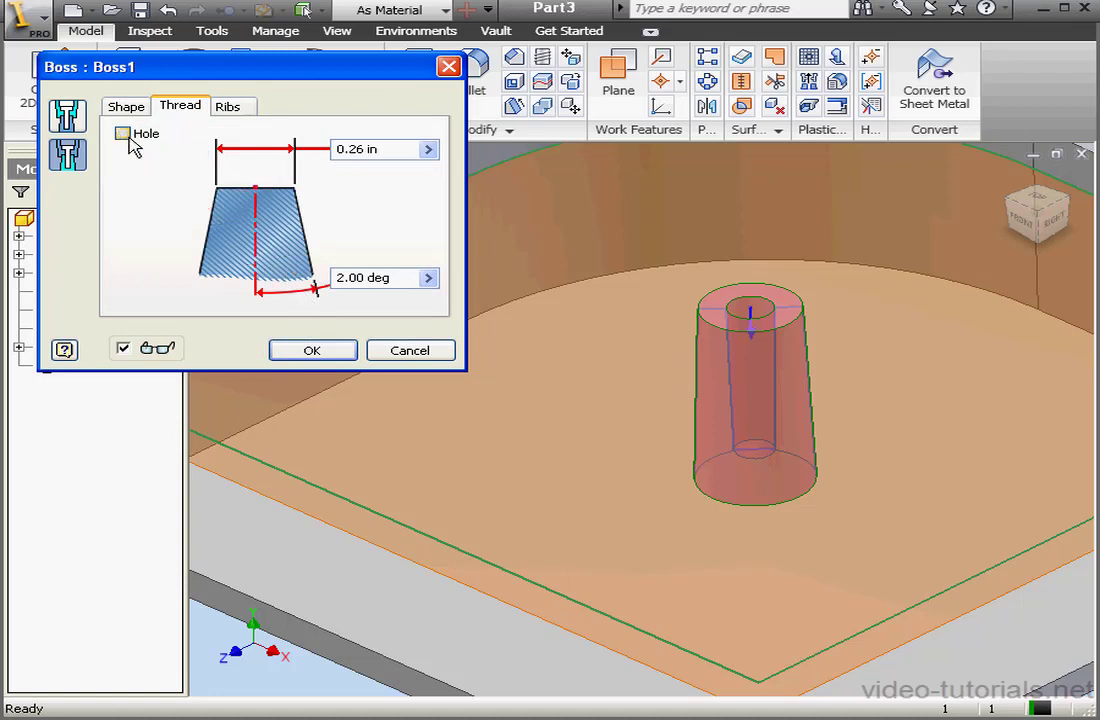
{"action": "left_click", "coordinate": [123, 134]}
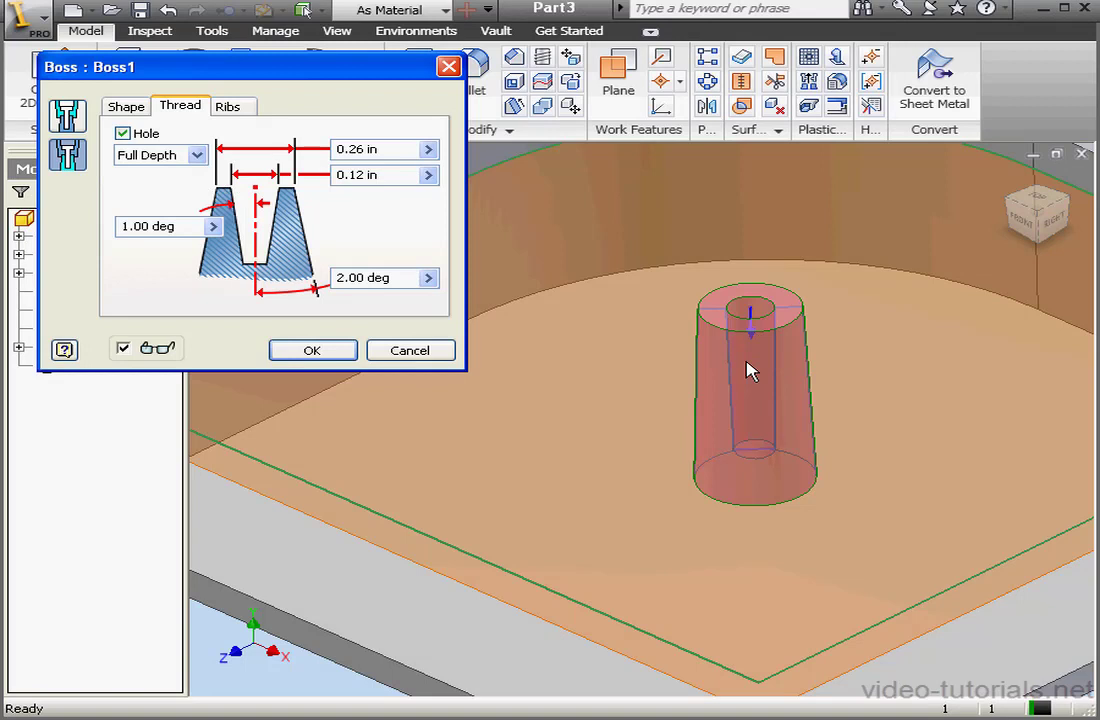
{"action": "left_click", "coordinate": [197, 155]}
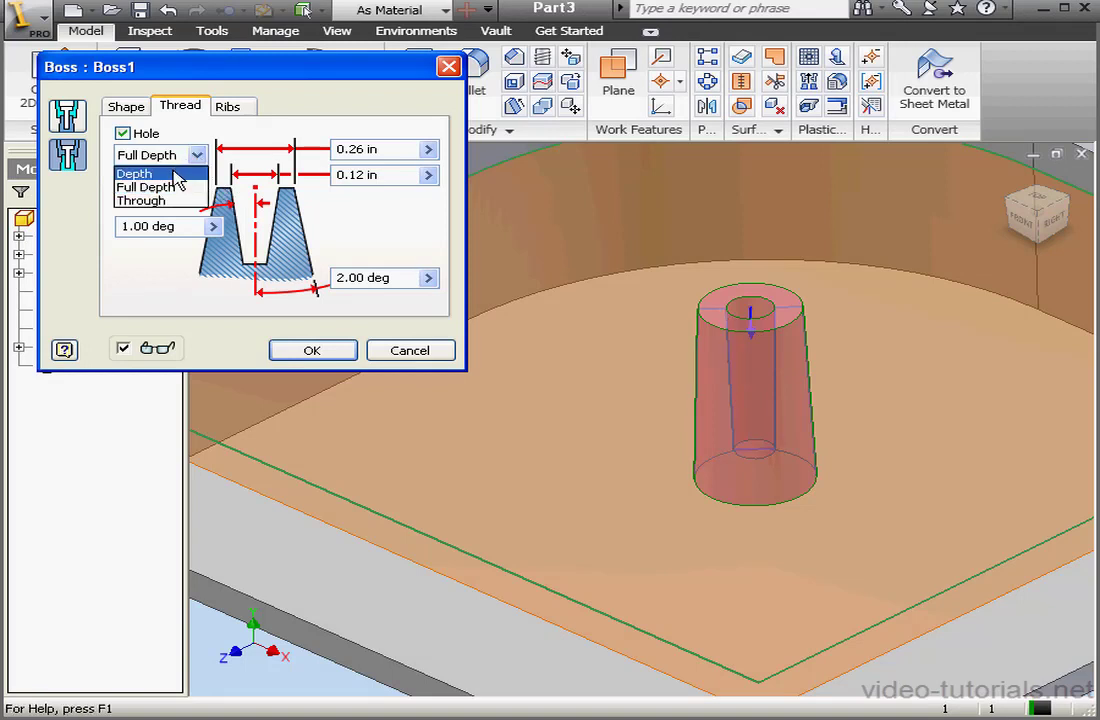
{"action": "left_click", "coordinate": [182, 200]}
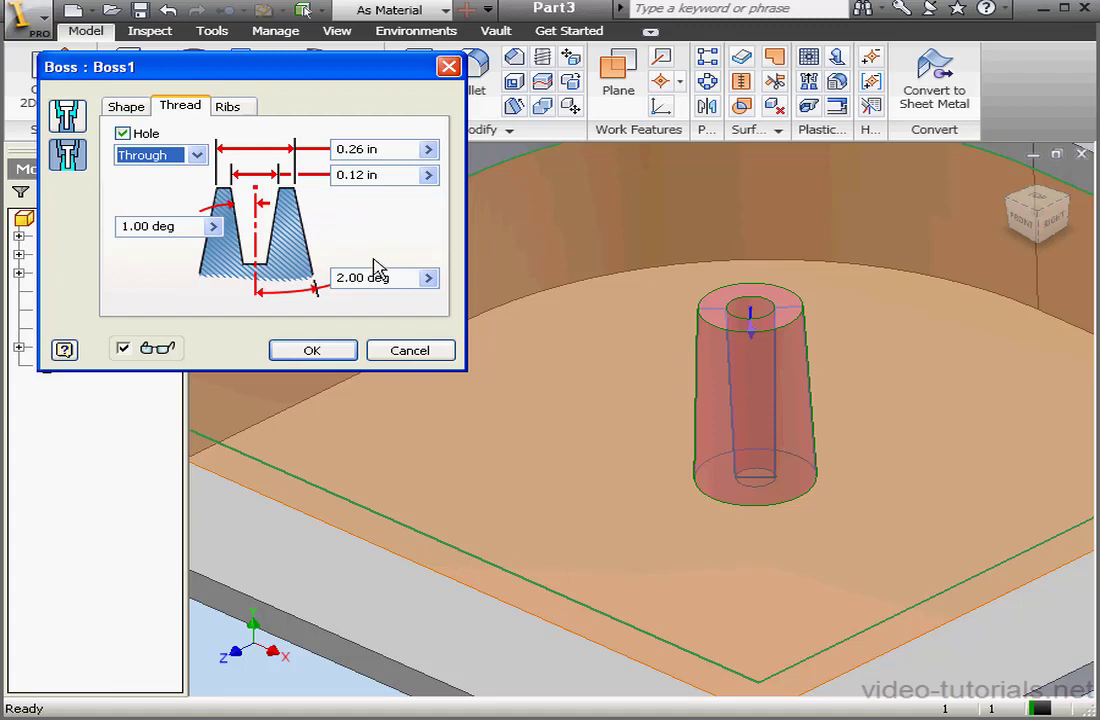
Apply the Boss1 edit and inspect the through hole from front, home and underneath views.
{"action": "left_click", "coordinate": [321, 349]}
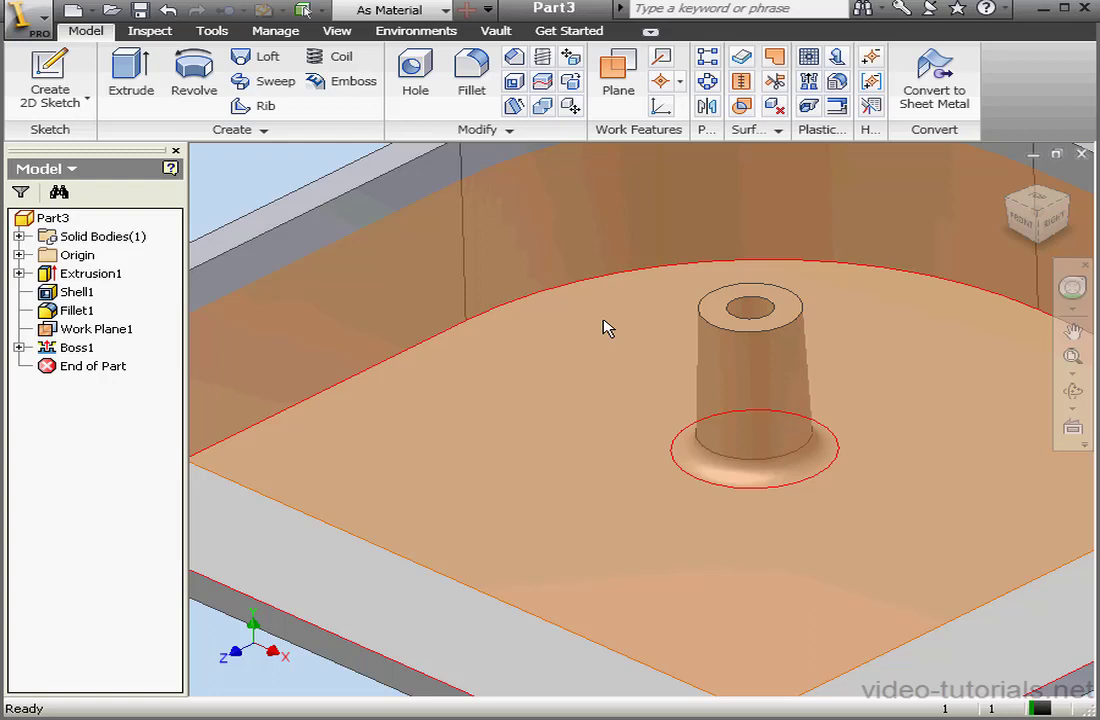
{"action": "left_click", "coordinate": [1030, 225]}
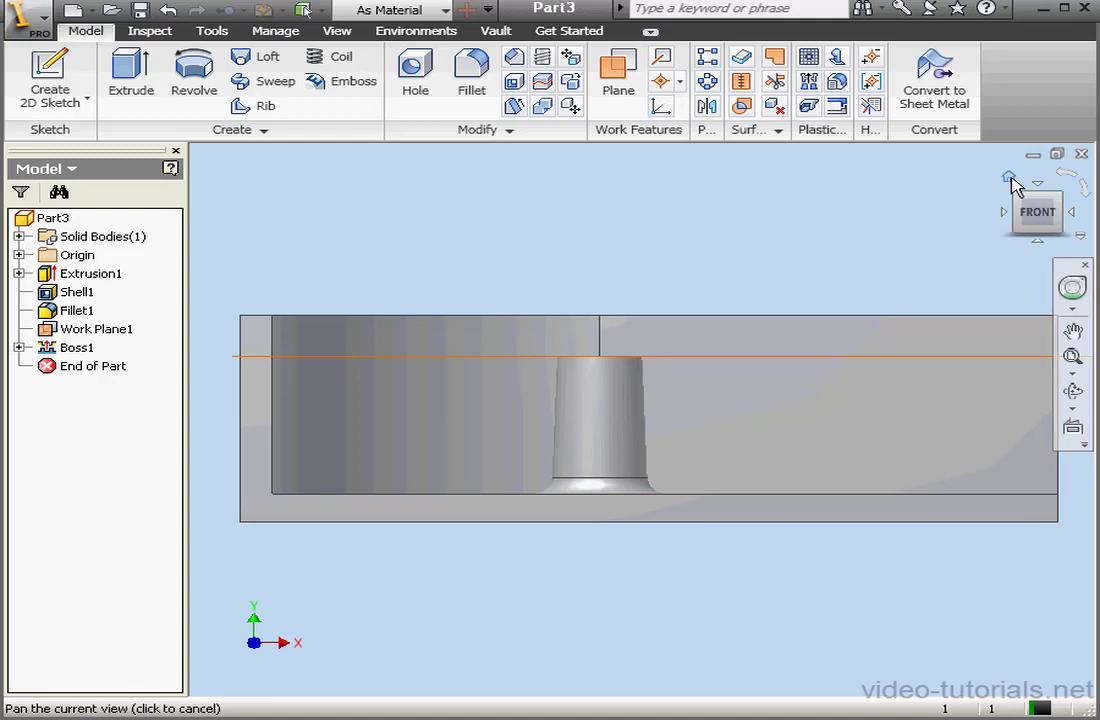
{"action": "left_click", "coordinate": [1011, 180]}
{"action": "scroll", "coordinate": [648, 421], "scroll_direction": "up", "scroll_amount": 3}
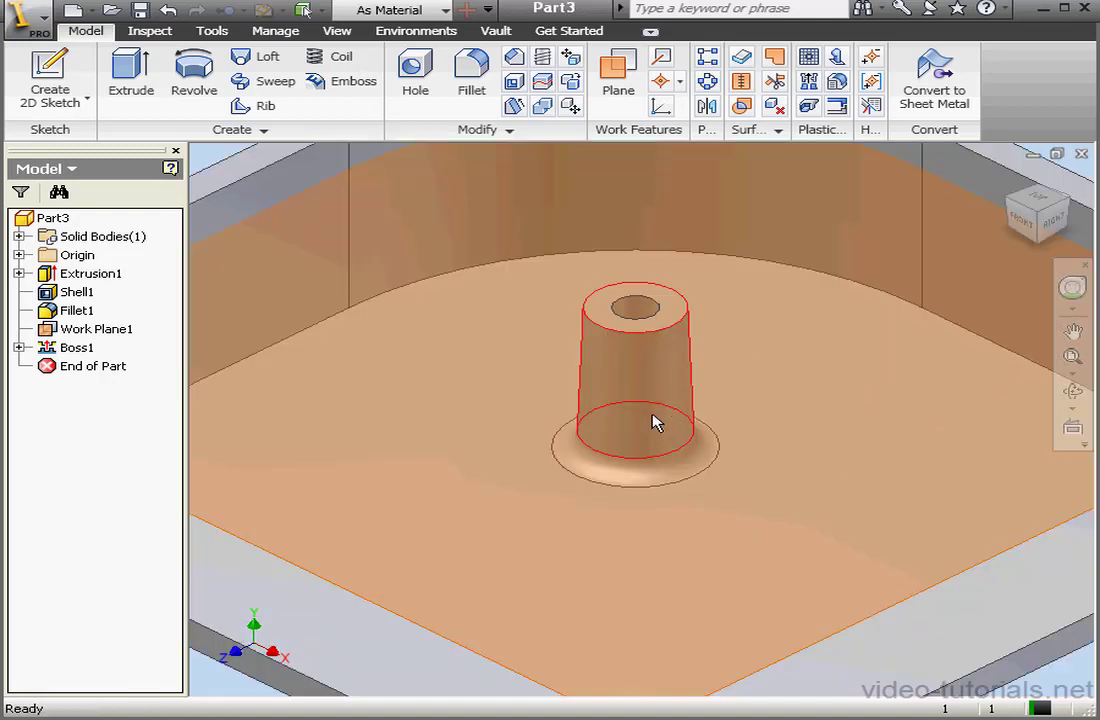
{"action": "left_click", "coordinate": [1080, 399]}
{"action": "left_click_drag", "start_coordinate": [518, 528], "coordinate": [349, 550]}
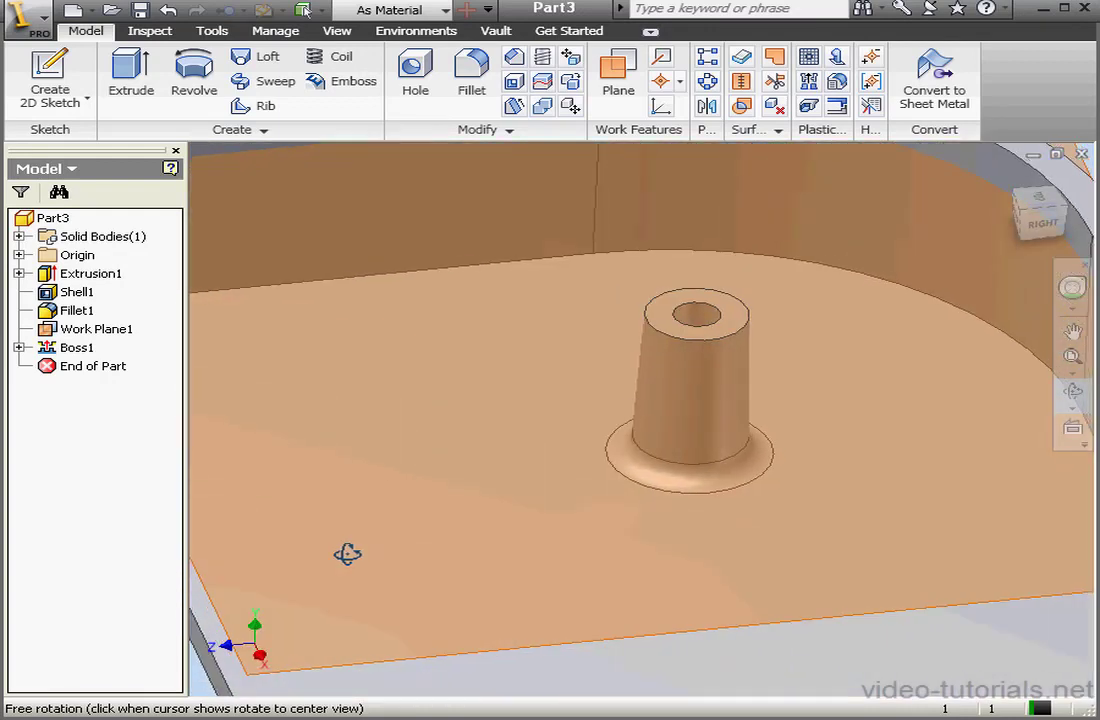
{"action": "left_click", "coordinate": [1009, 179]}
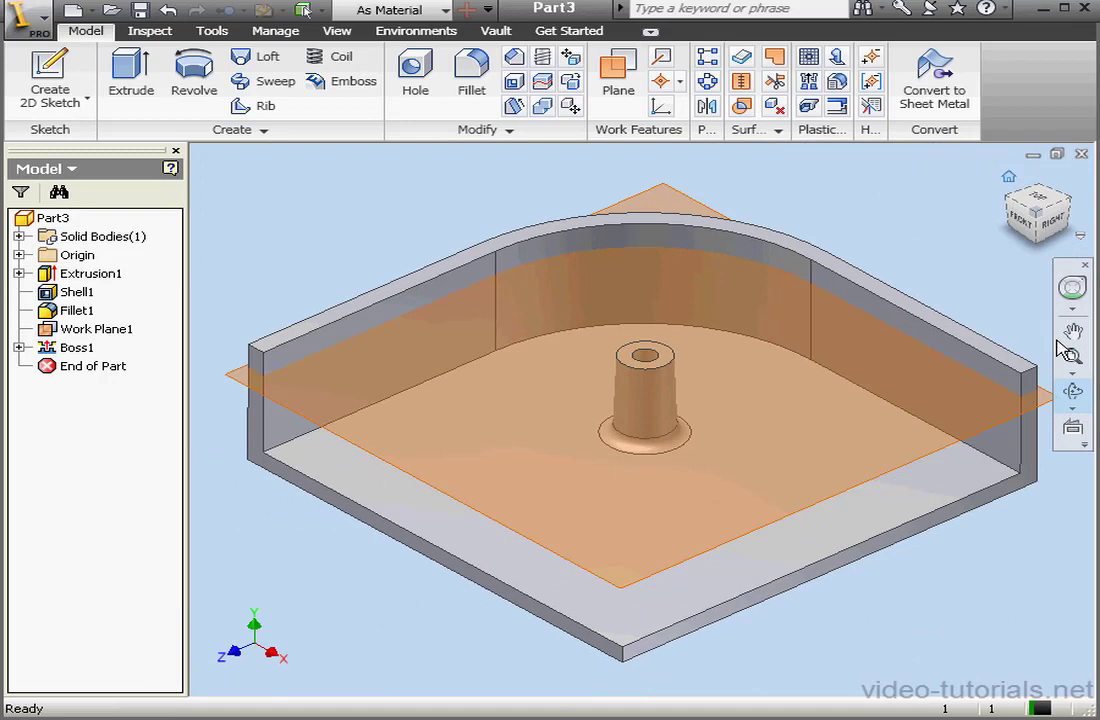
Turn on stiffening ribs for the Boss1 feature.
{"action": "left_click", "coordinate": [76, 347]}
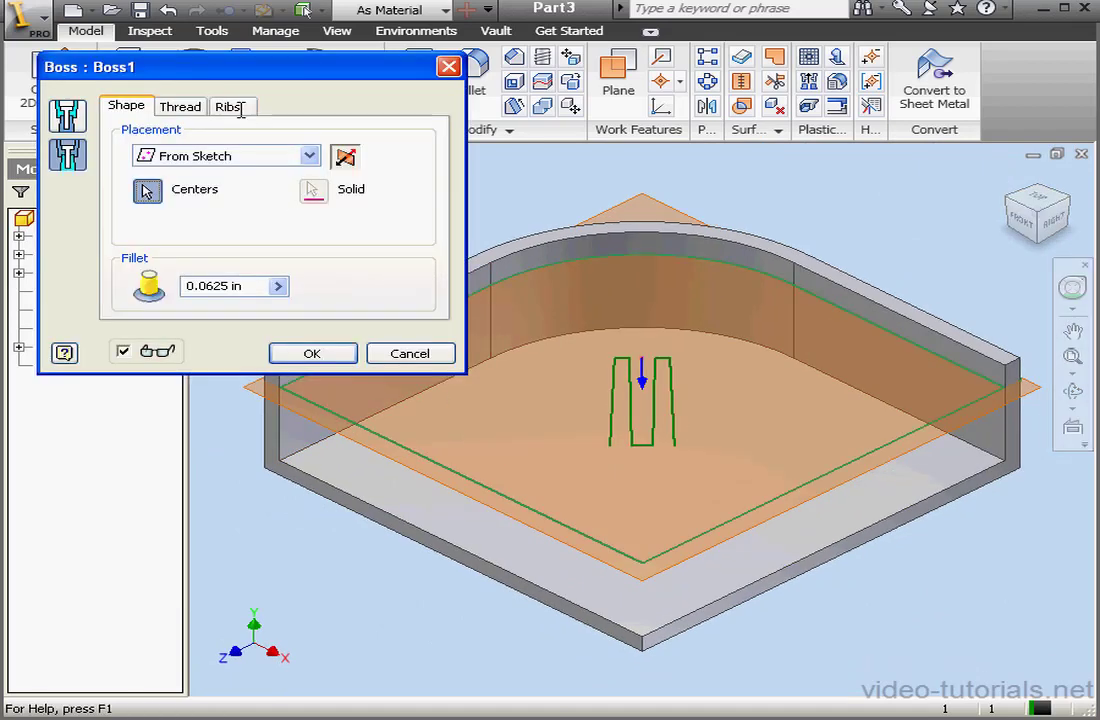
{"action": "left_click", "coordinate": [228, 106]}
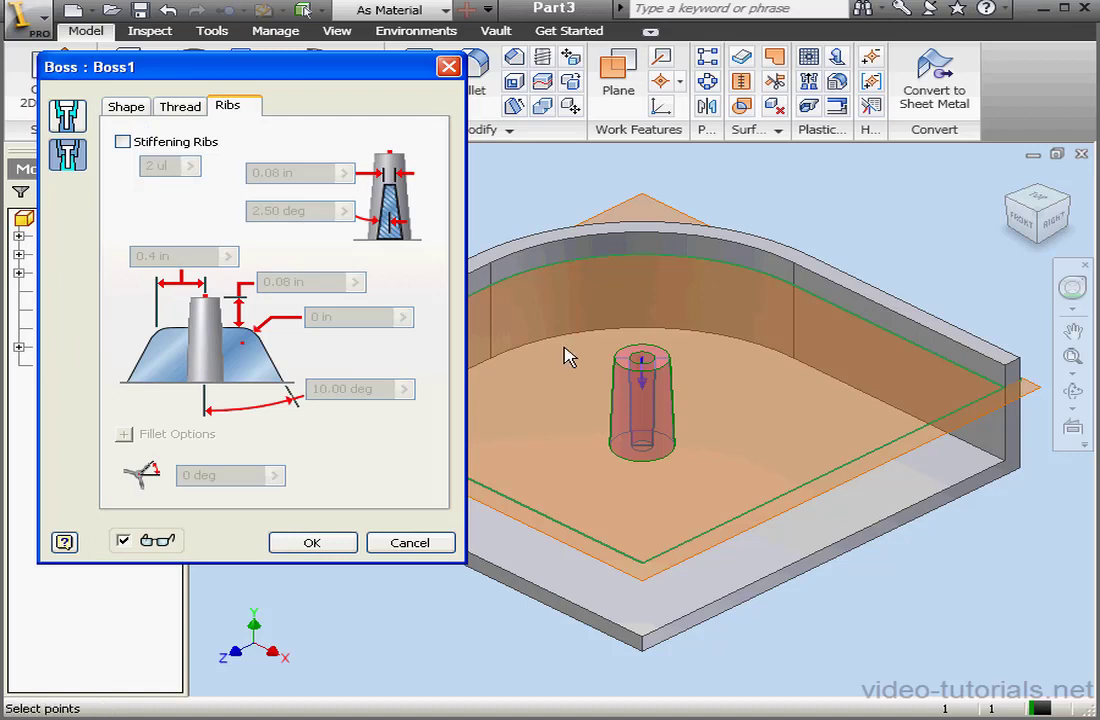
{"action": "key", "text": "F2"}
{"action": "scroll", "coordinate": [668, 373], "scroll_direction": "up", "scroll_amount": 2}
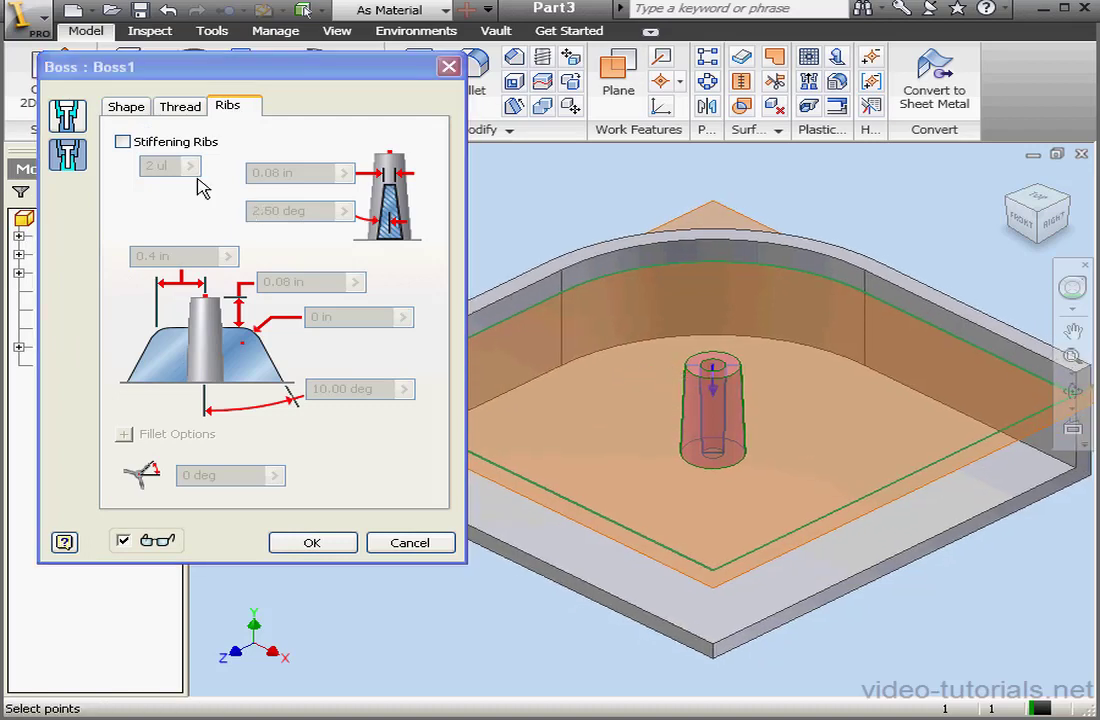
{"action": "left_click", "coordinate": [122, 141]}
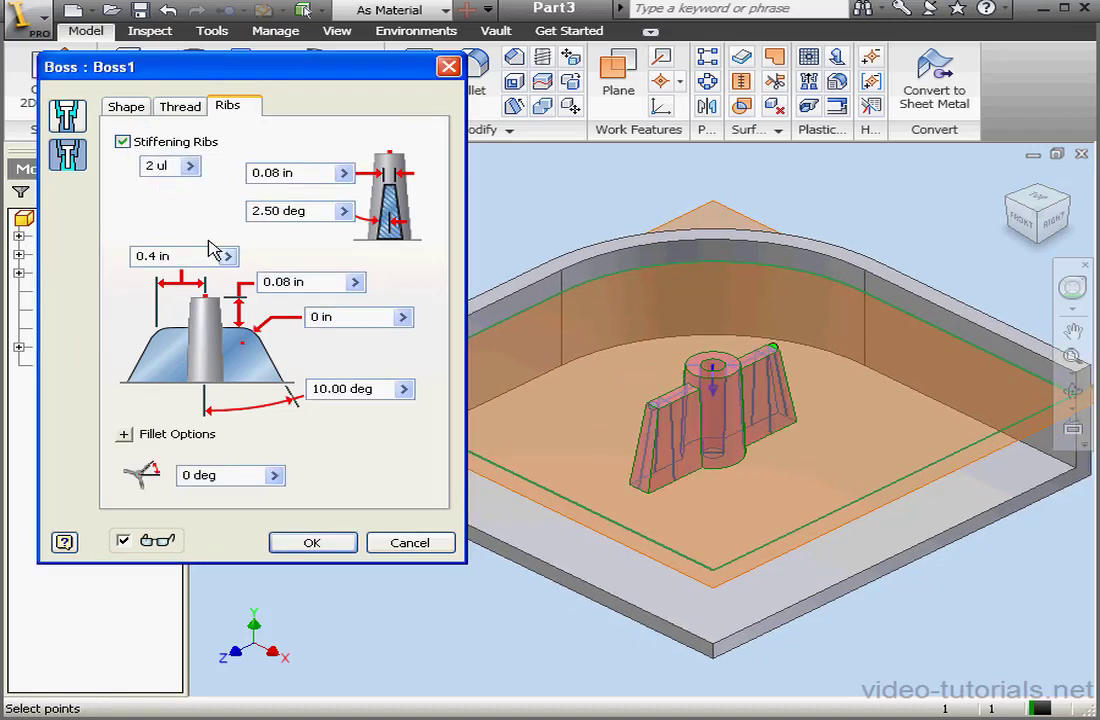
Try a 45° rib angle, then set the rib angle back to 0.
{"action": "left_click", "coordinate": [223, 475]}
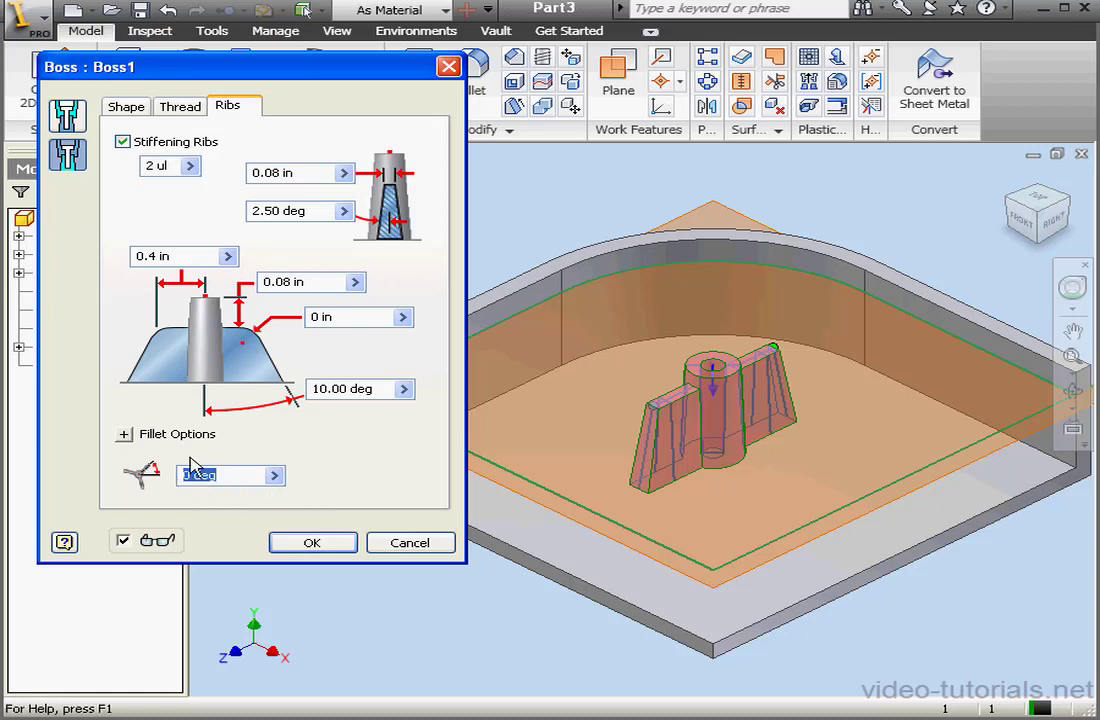
{"action": "type", "text": "45"}
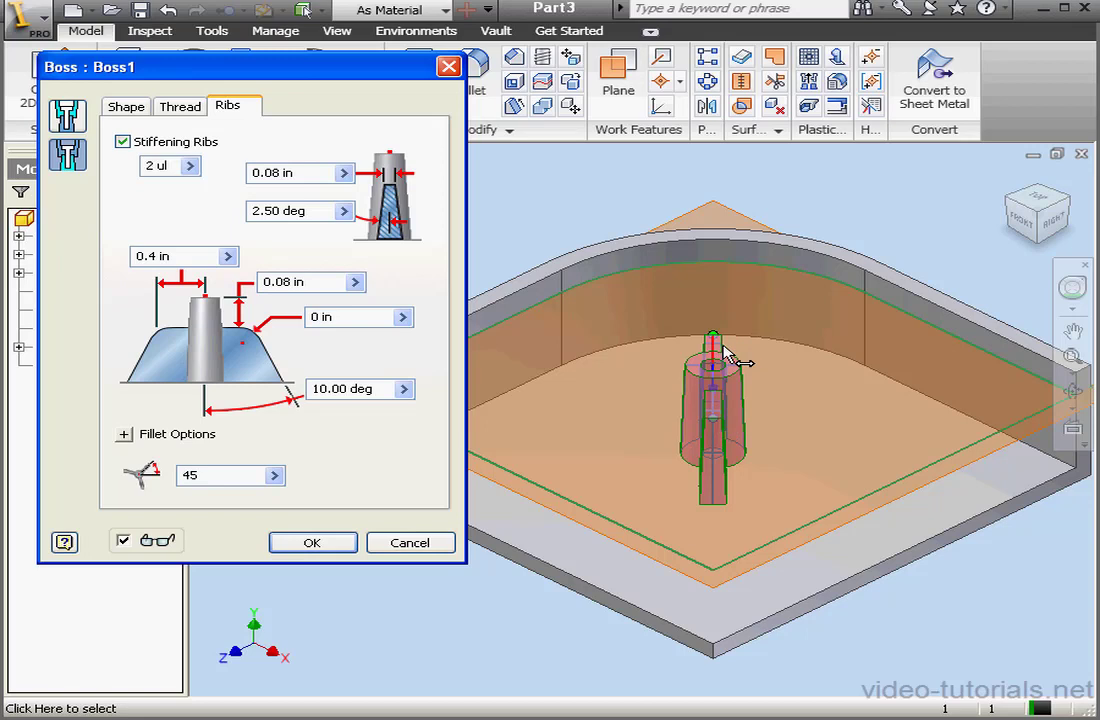
{"action": "left_click_drag", "start_coordinate": [209, 476], "coordinate": [173, 476]}
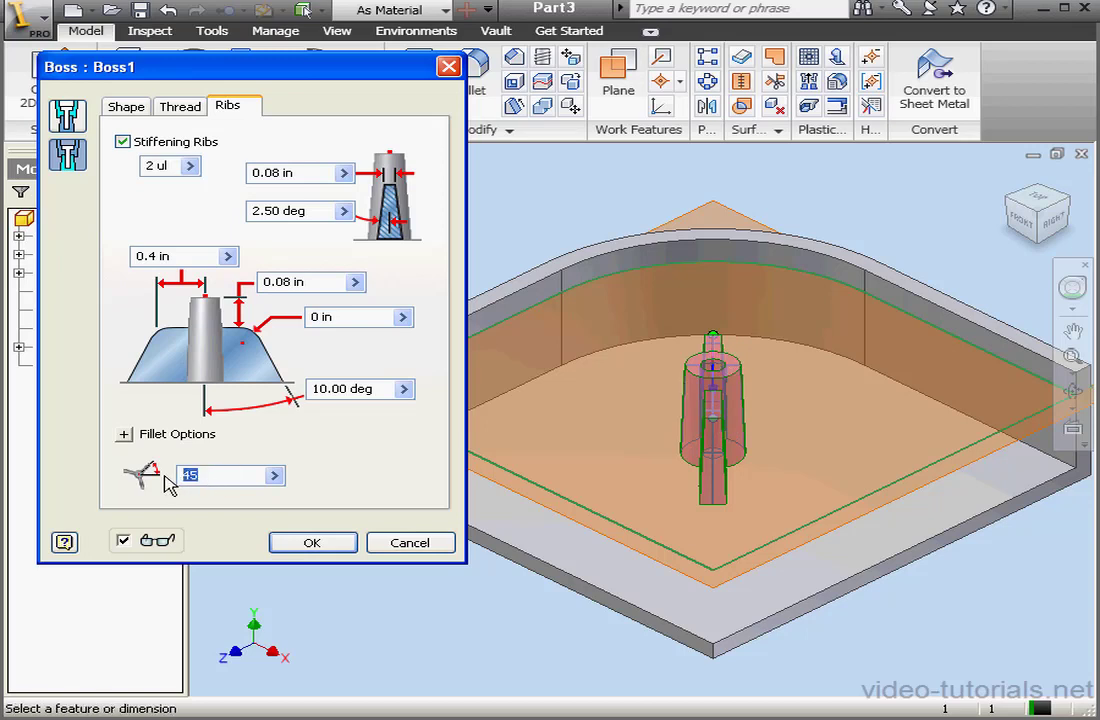
{"action": "type", "text": "0"}
{"action": "left_click", "coordinate": [125, 434]}
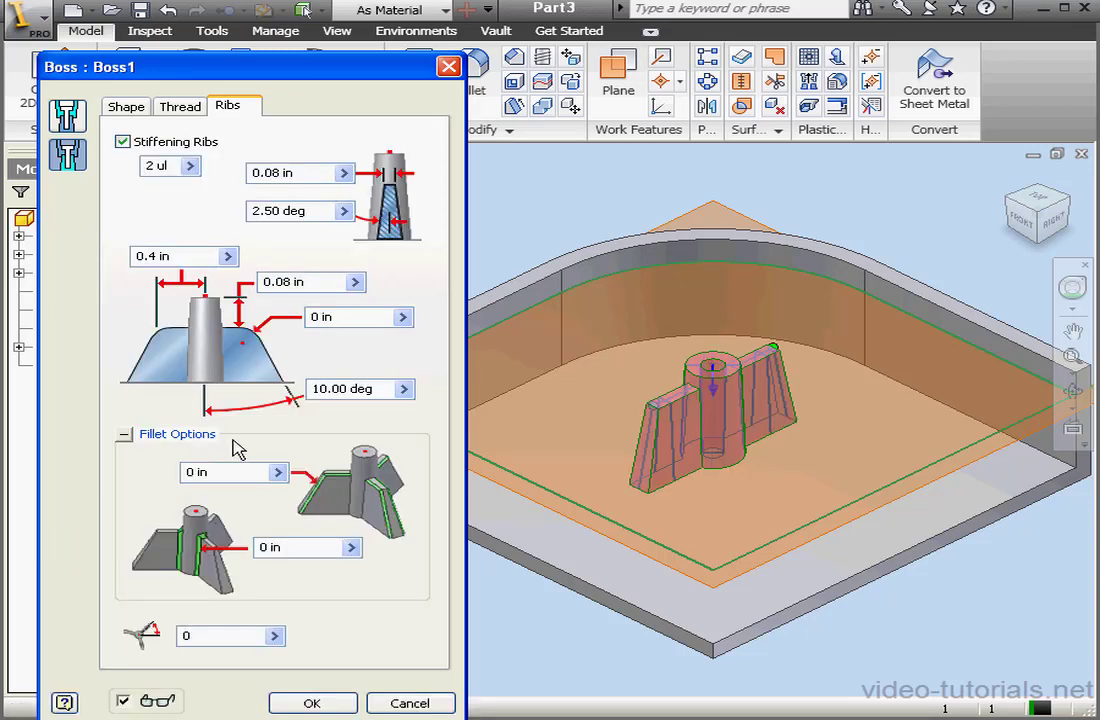
Give the rib-to-boss junction a .0625 fillet and change the rib count from 5 to 2.
{"action": "left_click_drag", "start_coordinate": [280, 67], "coordinate": [294, 5]}
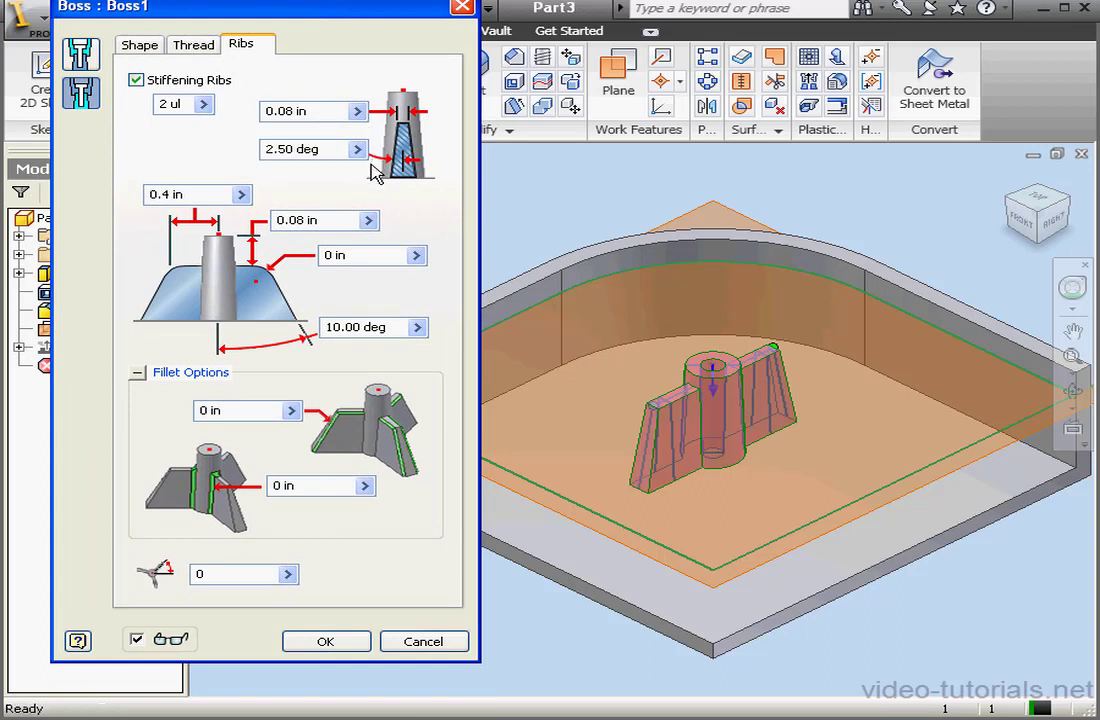
{"action": "left_click_drag", "start_coordinate": [310, 487], "coordinate": [240, 490]}
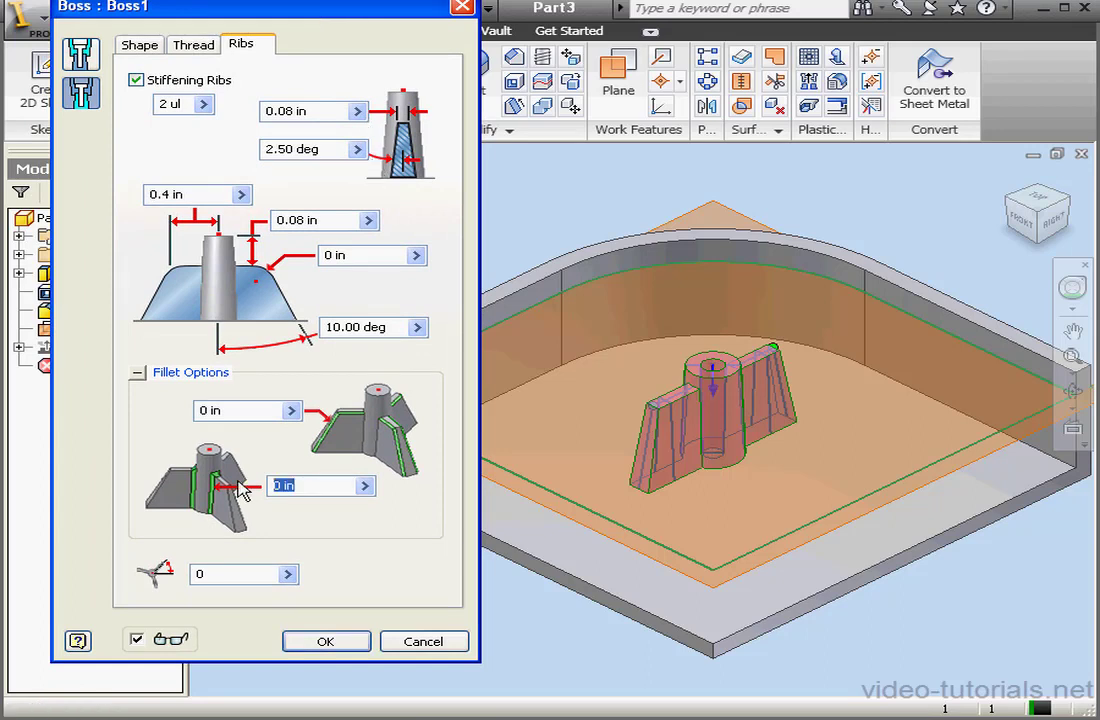
{"action": "type", "text": ".0625"}
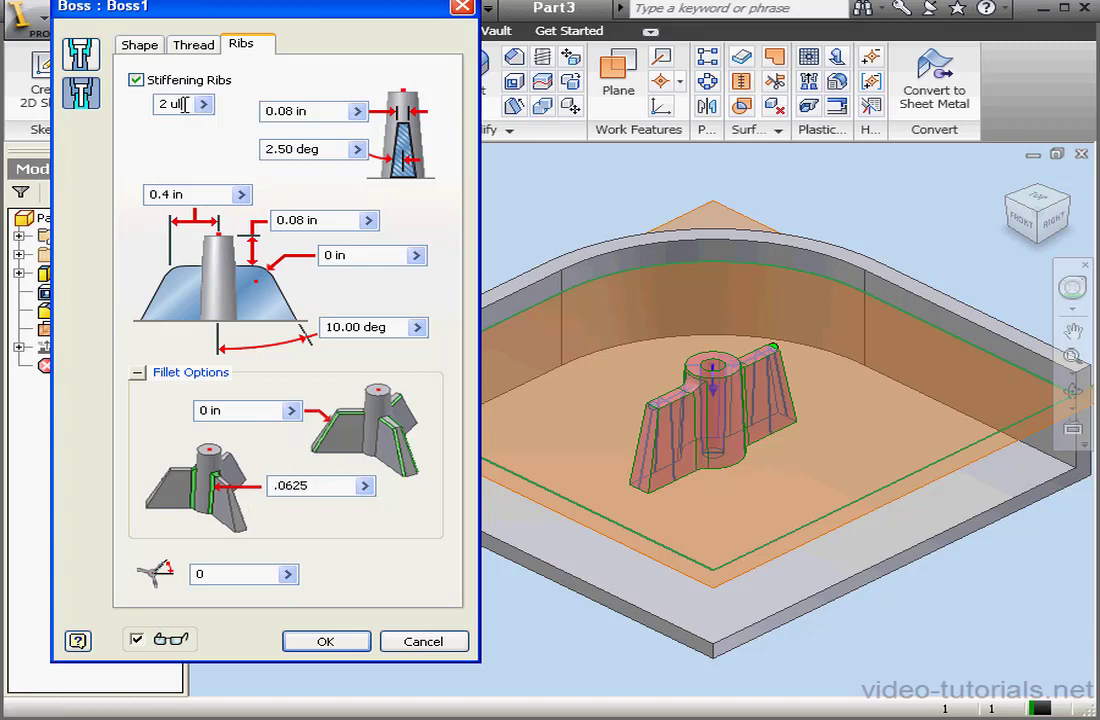
{"action": "type", "text": "5"}
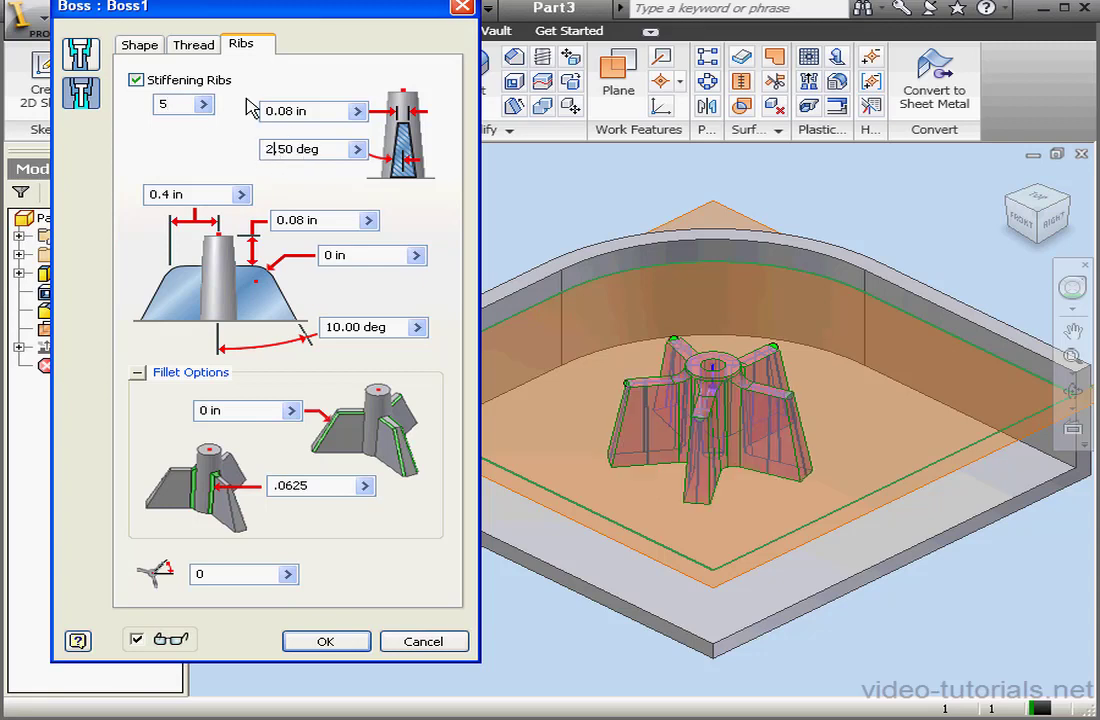
{"action": "left_click_drag", "start_coordinate": [188, 106], "coordinate": [143, 110]}
{"action": "type", "text": "2"}
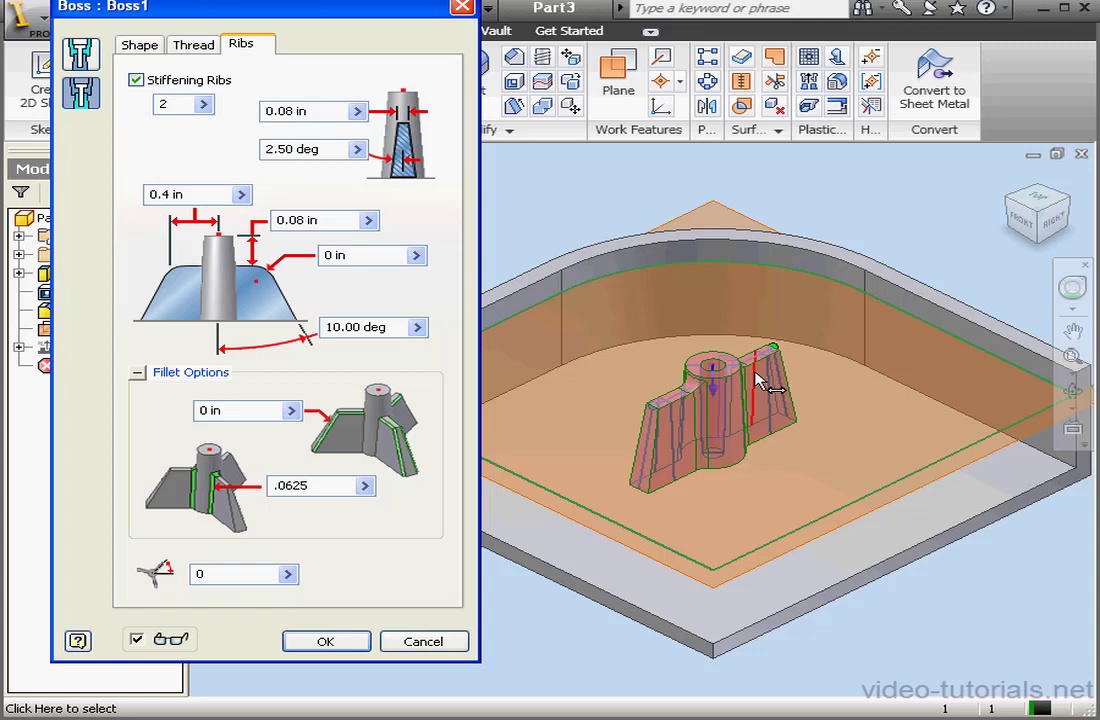
Set the rib length to 0.5 in and create the ribbed boss.
{"action": "left_click", "coordinate": [197, 195]}
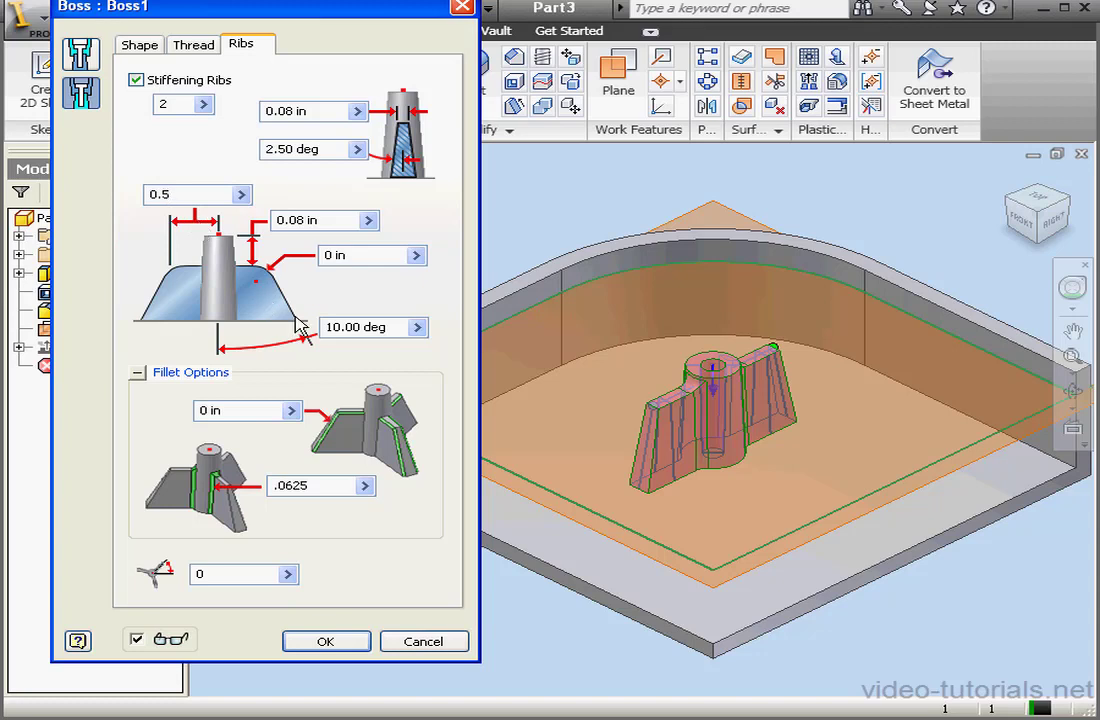
{"action": "left_click", "coordinate": [330, 643]}
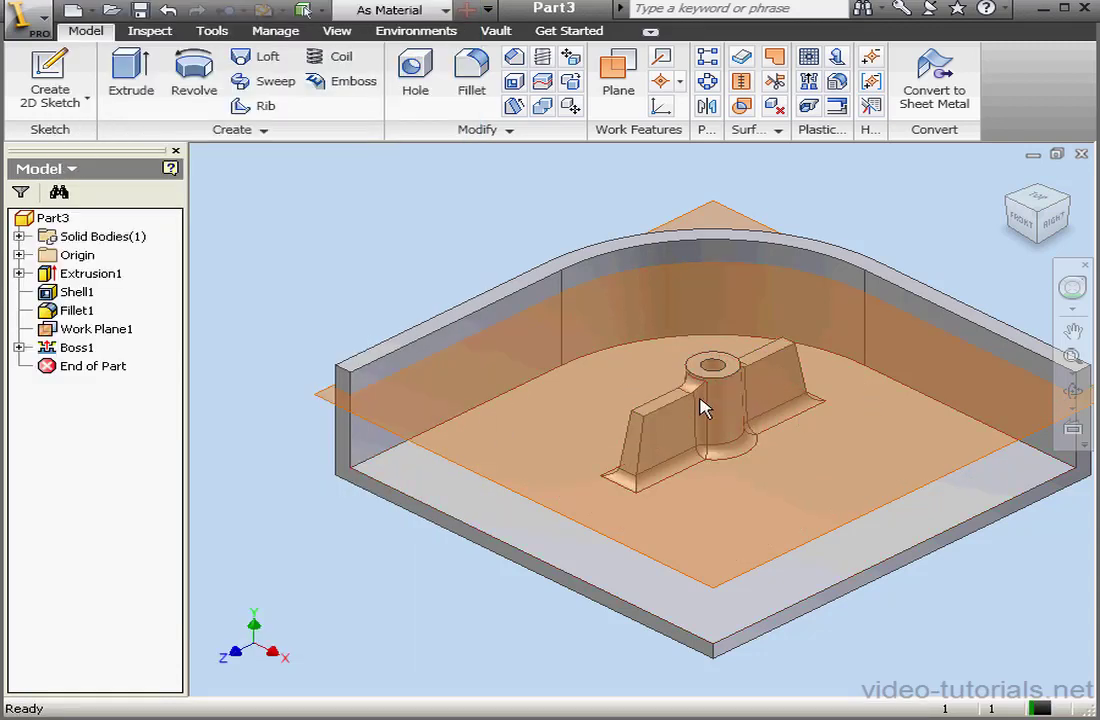
Hide Work Plane1 by turning off its visibility.
{"action": "left_click", "coordinate": [64, 331]}
{"action": "right_click", "coordinate": [64, 331]}
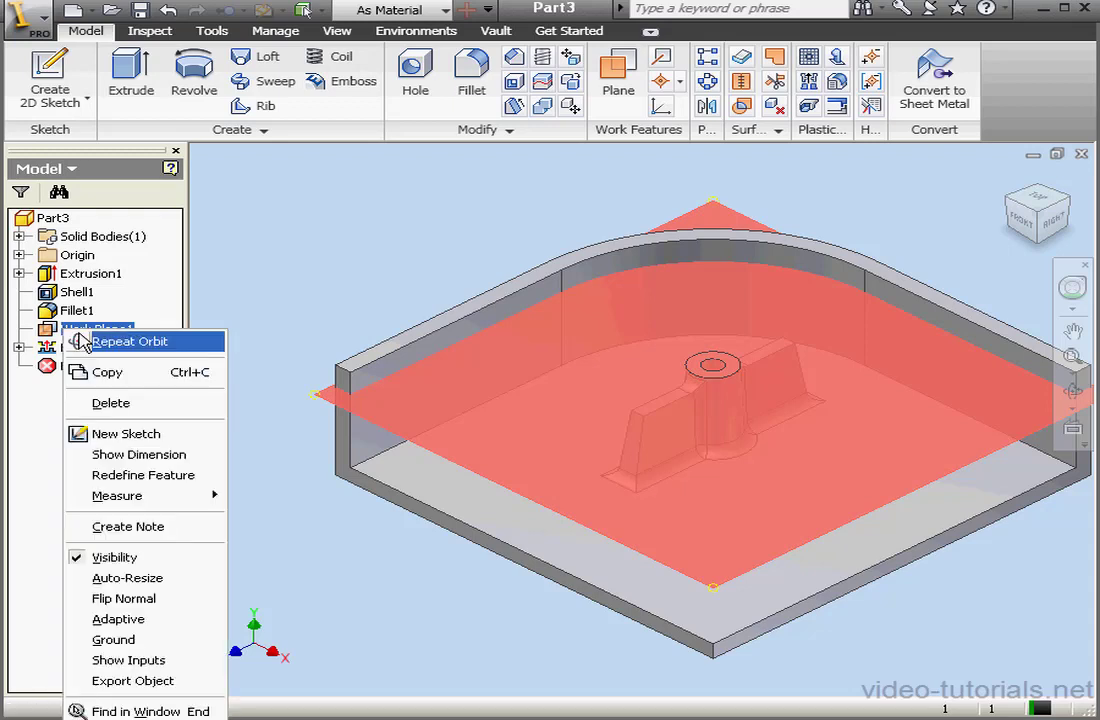
{"action": "left_click", "coordinate": [132, 556]}
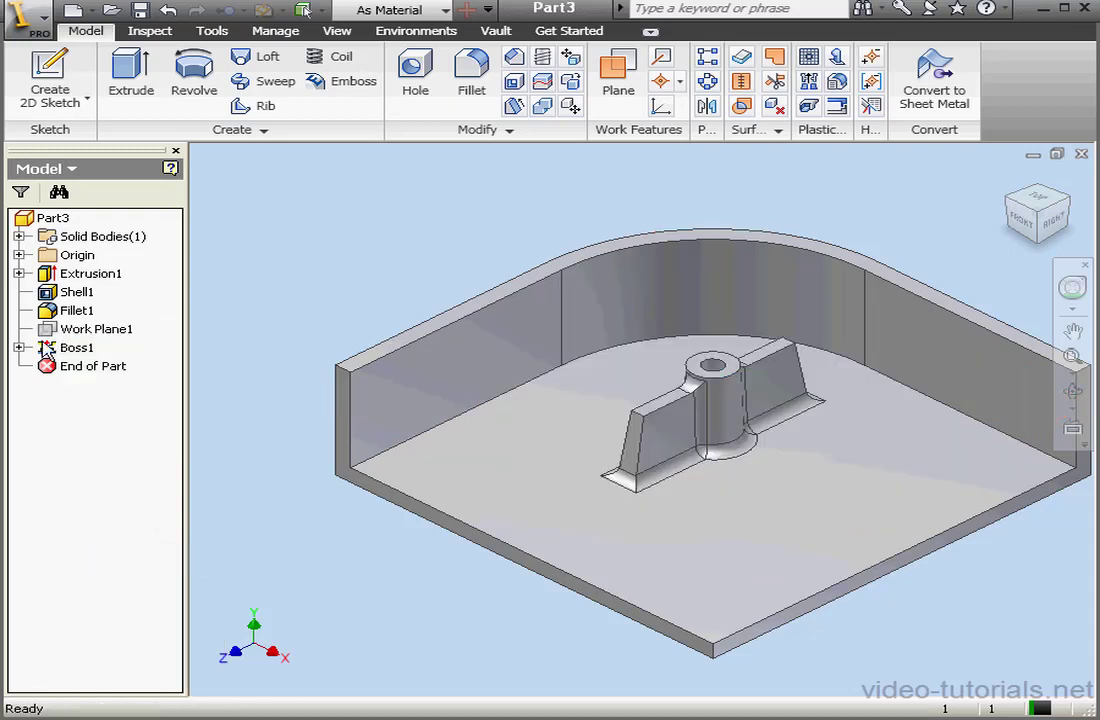
Edit Boss1 and lengthen its stiffening ribs from 0.5 in to 1 in.
{"action": "double_click", "coordinate": [77, 347]}
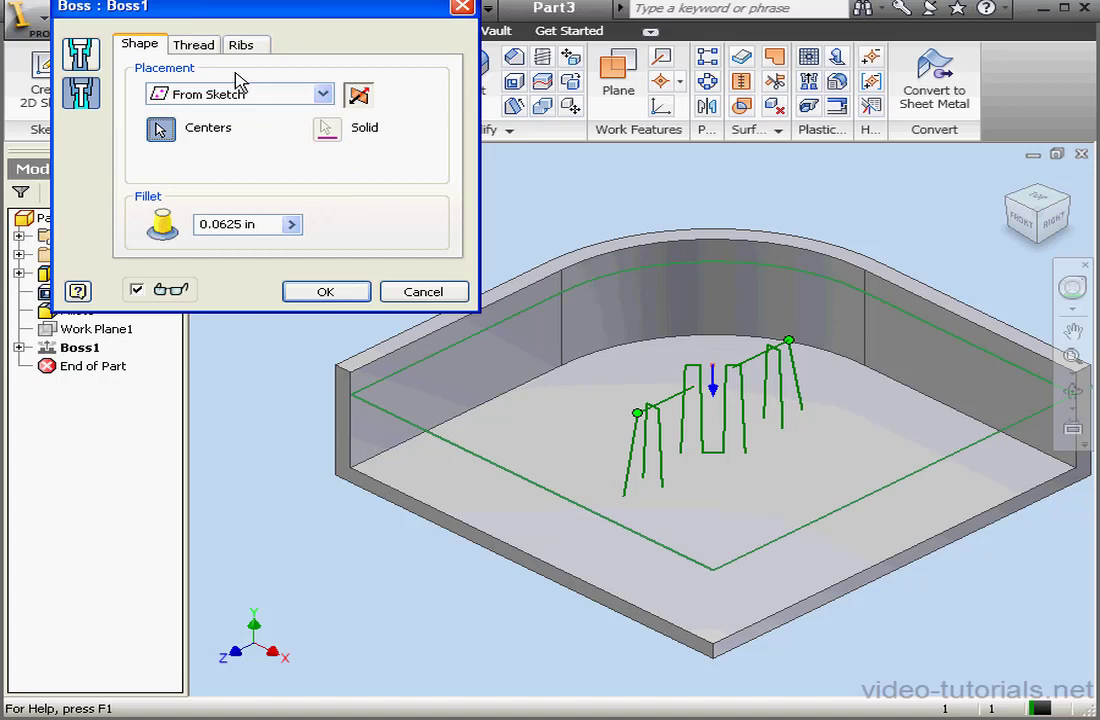
{"action": "left_click", "coordinate": [243, 46]}
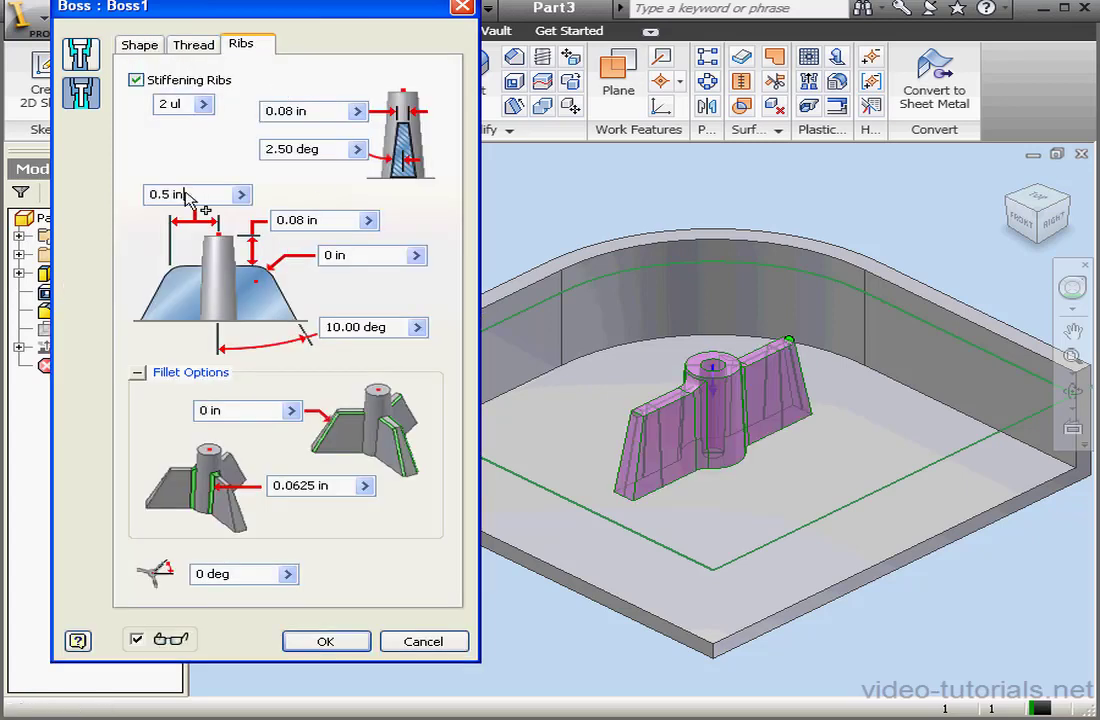
{"action": "left_click", "coordinate": [147, 194]}
{"action": "type", "text": "1"}
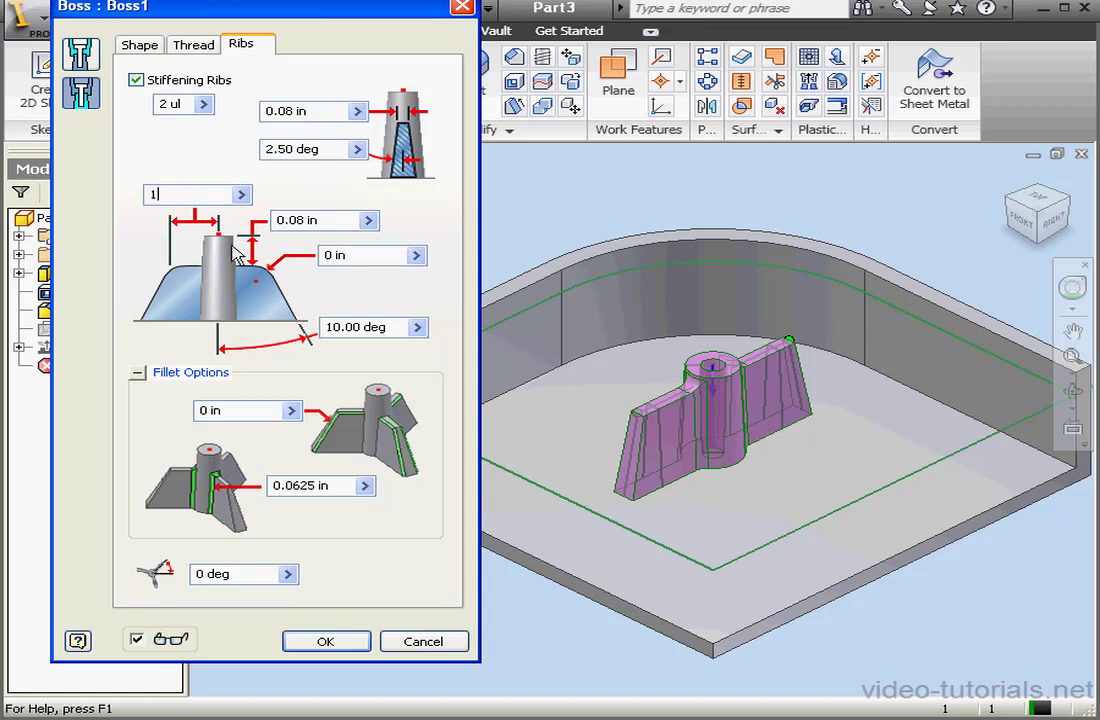
{"action": "left_click", "coordinate": [356, 644]}
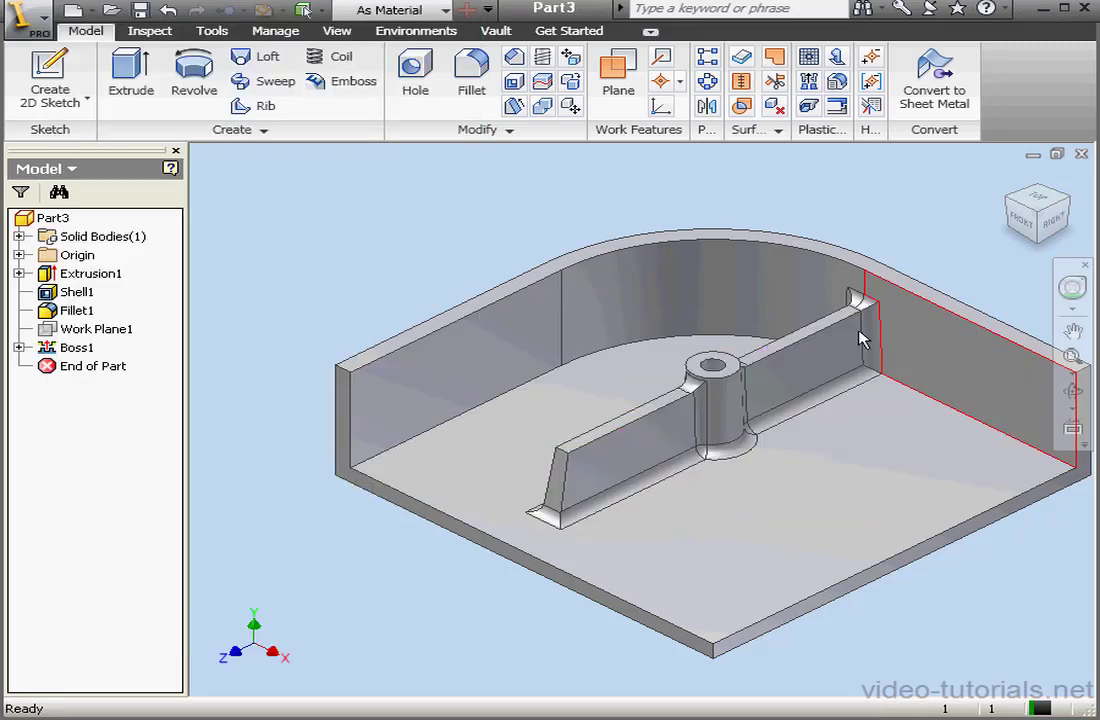
Edit Boss1 again and extend its stiffening ribs to 1.2 in.
{"action": "double_click", "coordinate": [76, 347]}
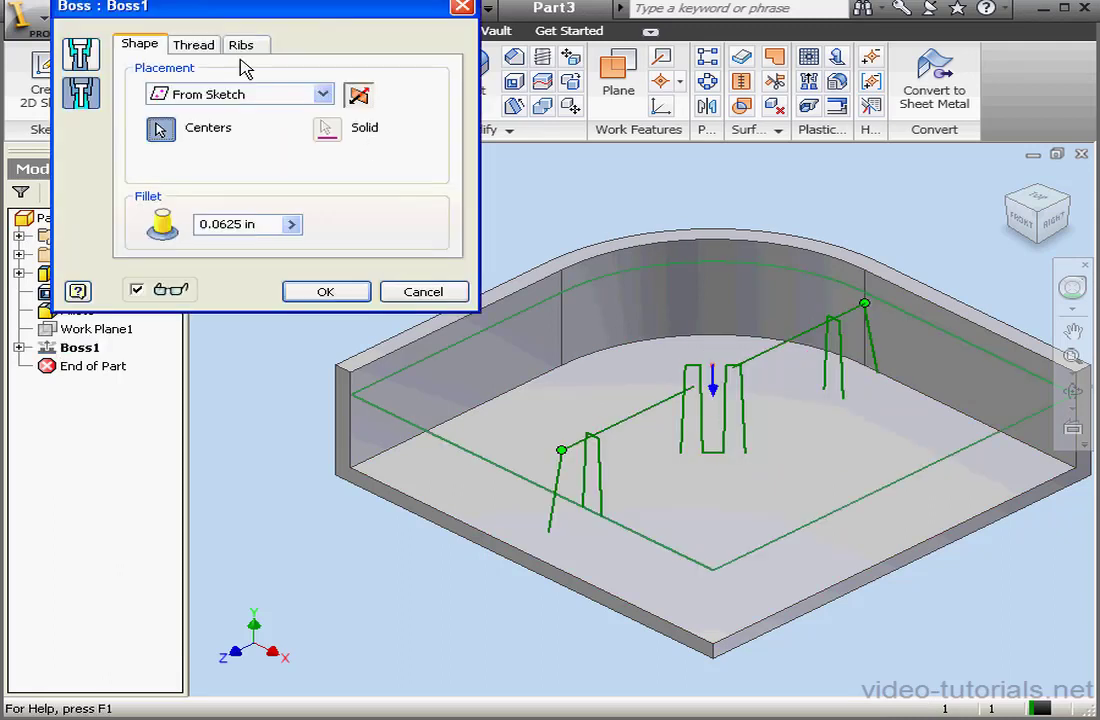
{"action": "left_click", "coordinate": [241, 44]}
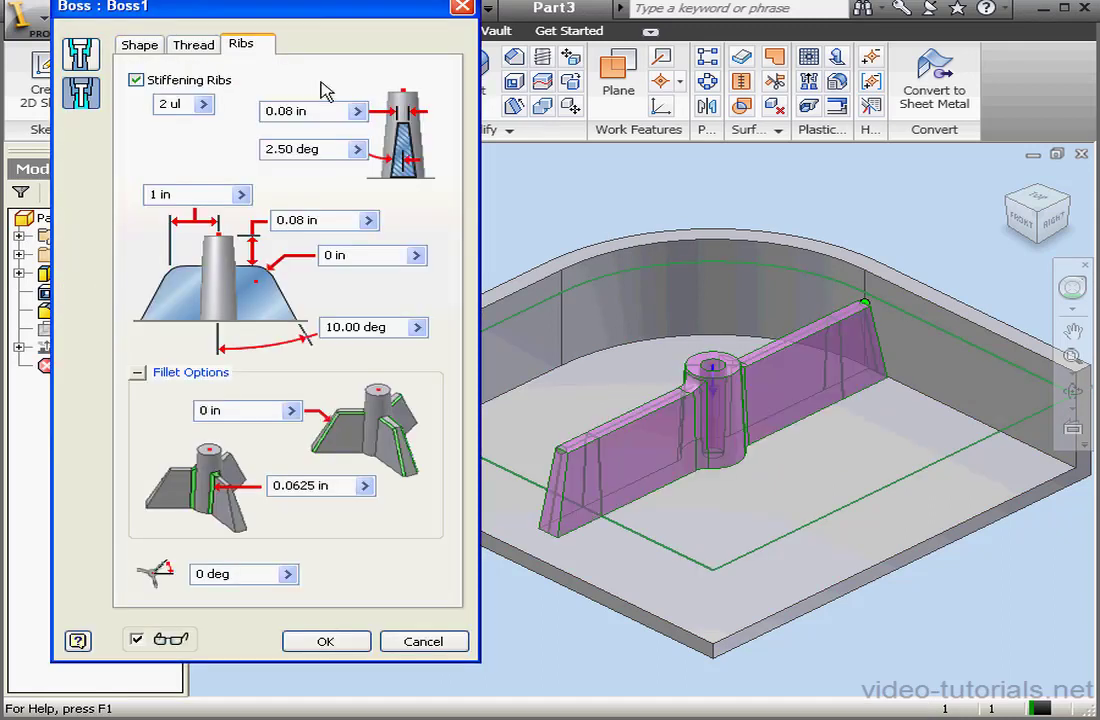
{"action": "double_click", "coordinate": [162, 194]}
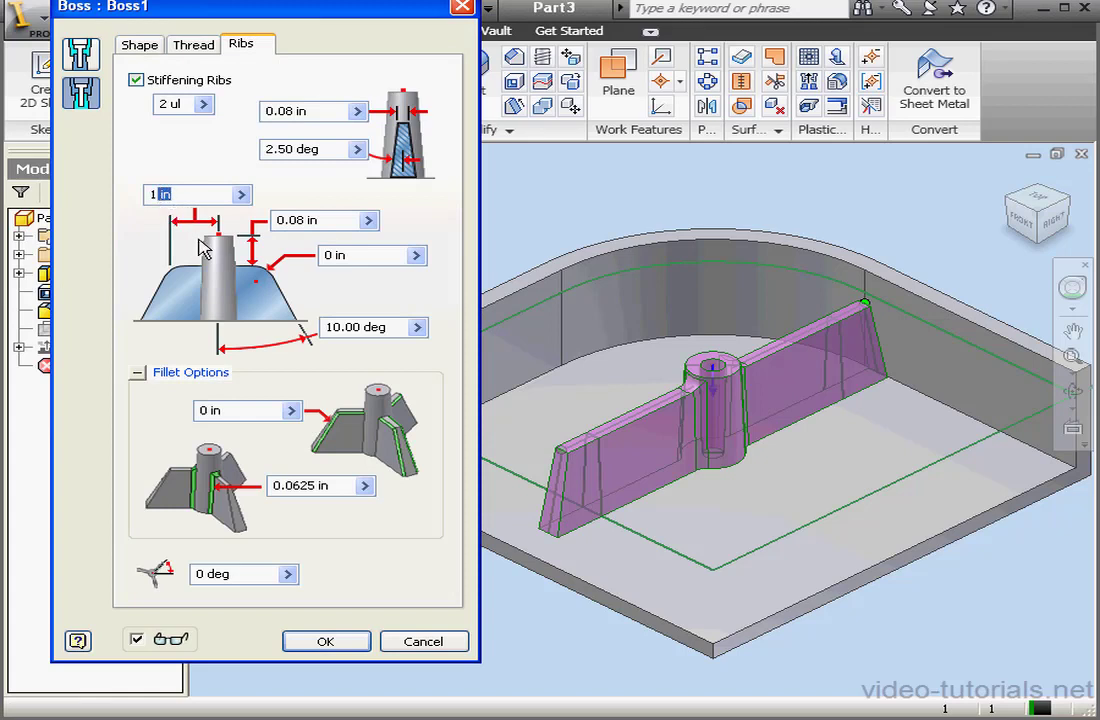
{"action": "type", "text": ".2"}
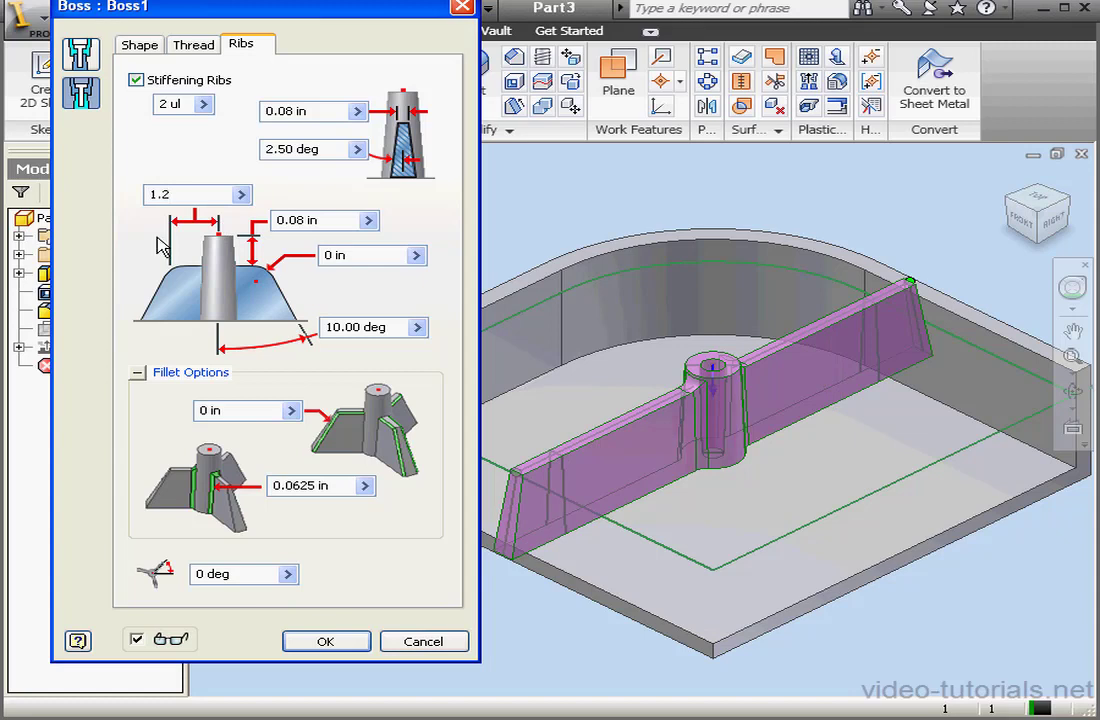
{"action": "left_click", "coordinate": [352, 642]}
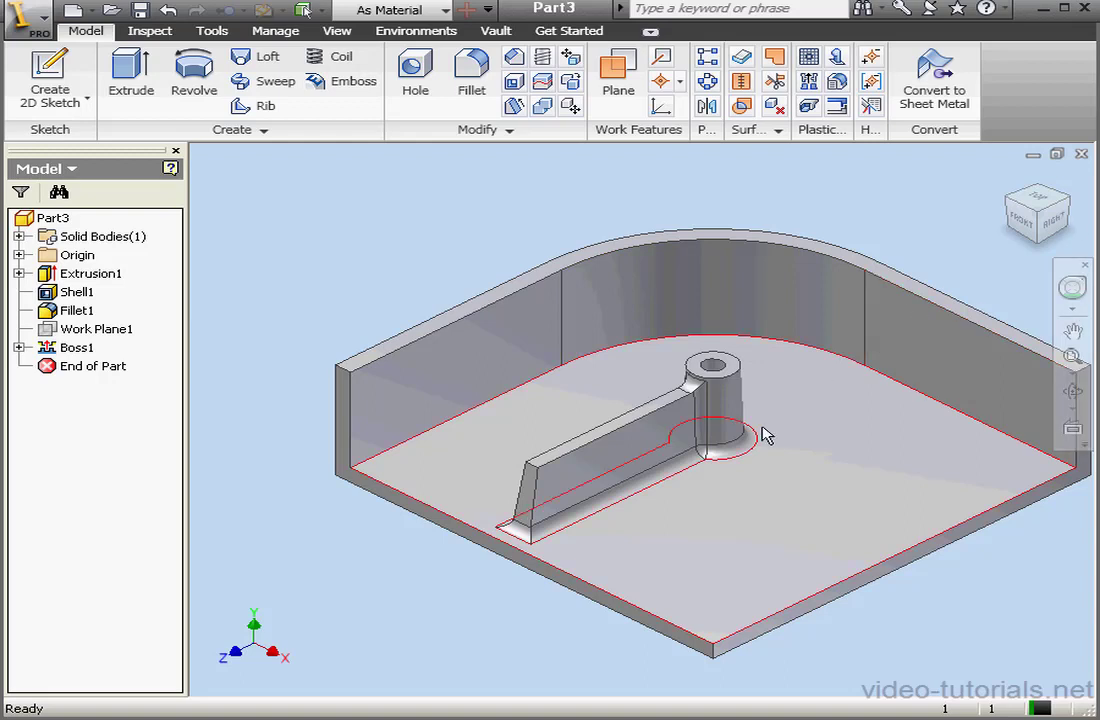
{"action": "mouse_move", "coordinate": [743, 448]}
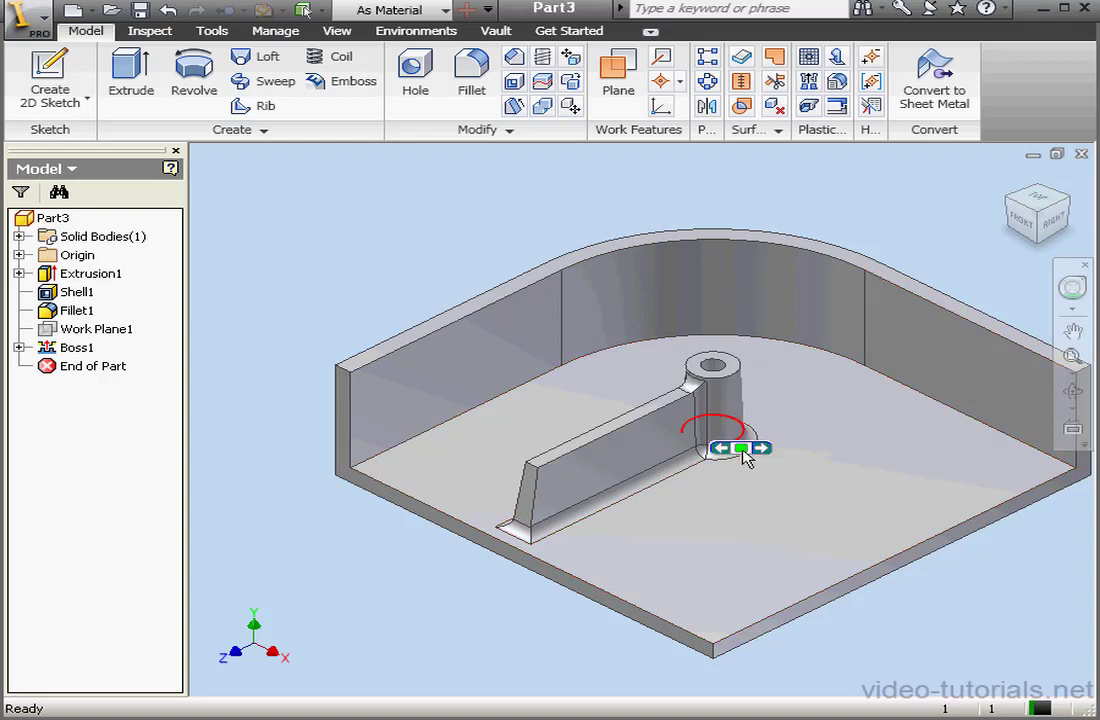